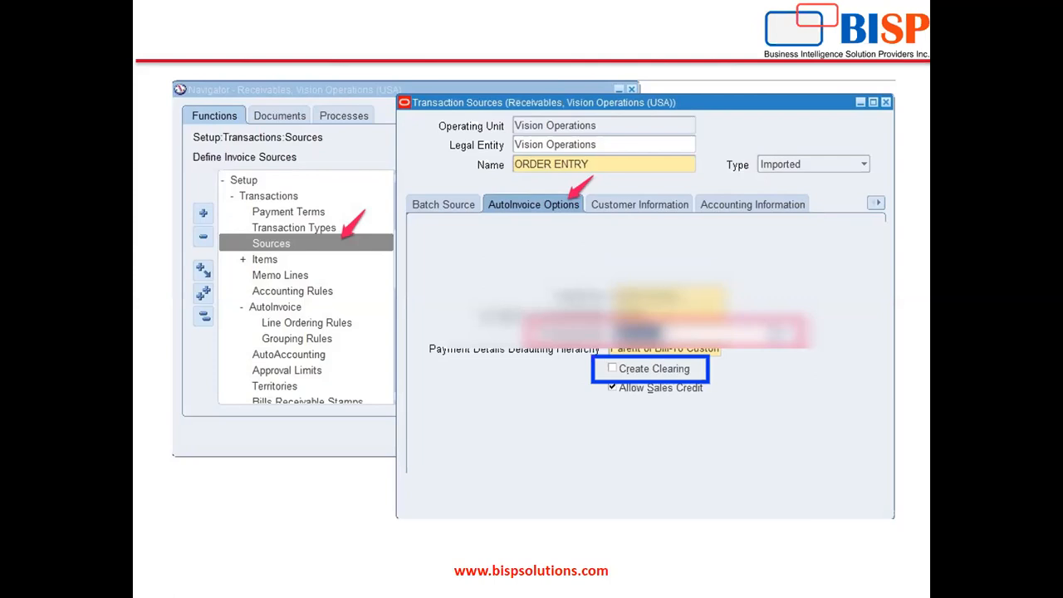
pyautogui.click(527, 373)
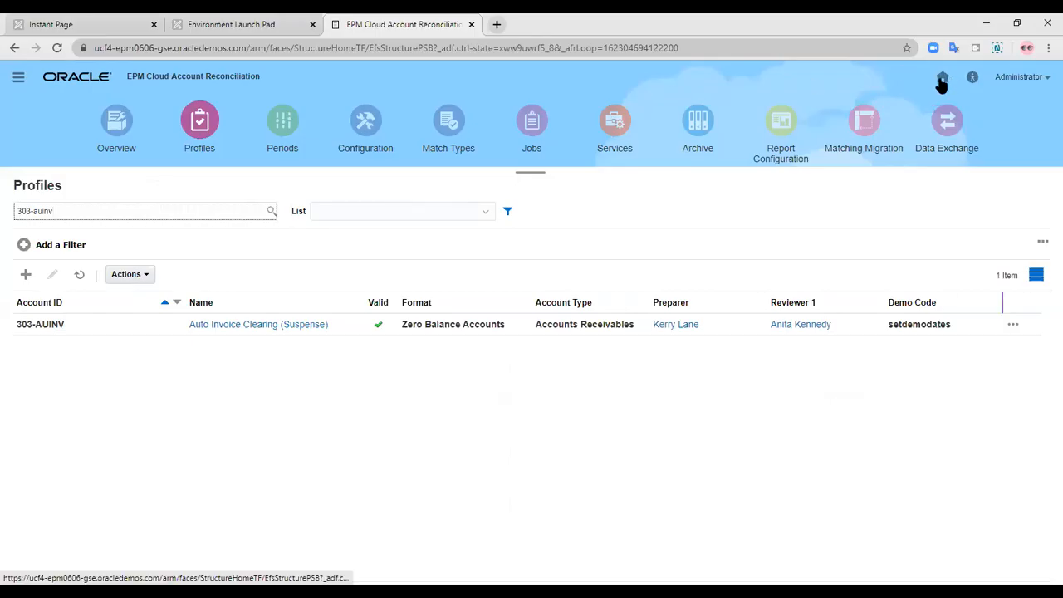
# Search the application's profiles for 303-auinv and open the Auto Invoice Clearing (Suspense) profile for editing.
pyautogui.click(941, 80)
pyautogui.click(942, 81)
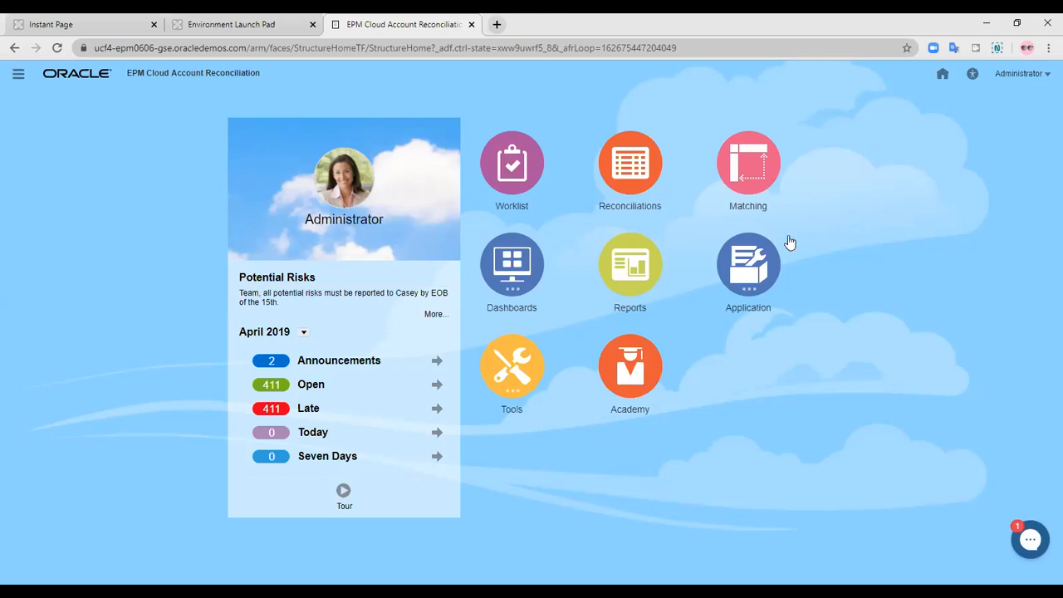
pyautogui.click(738, 311)
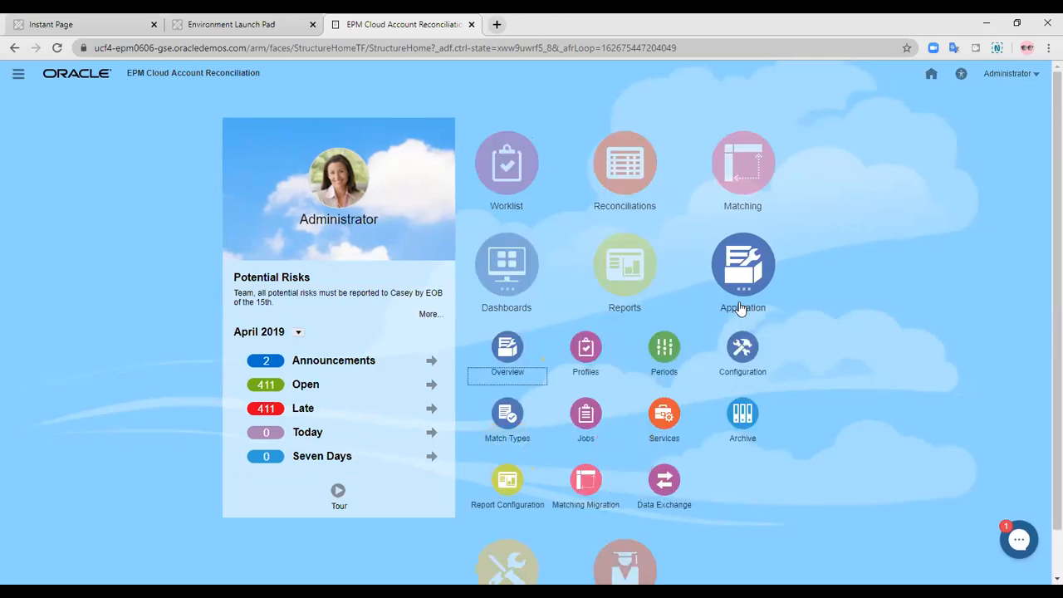
pyautogui.click(587, 349)
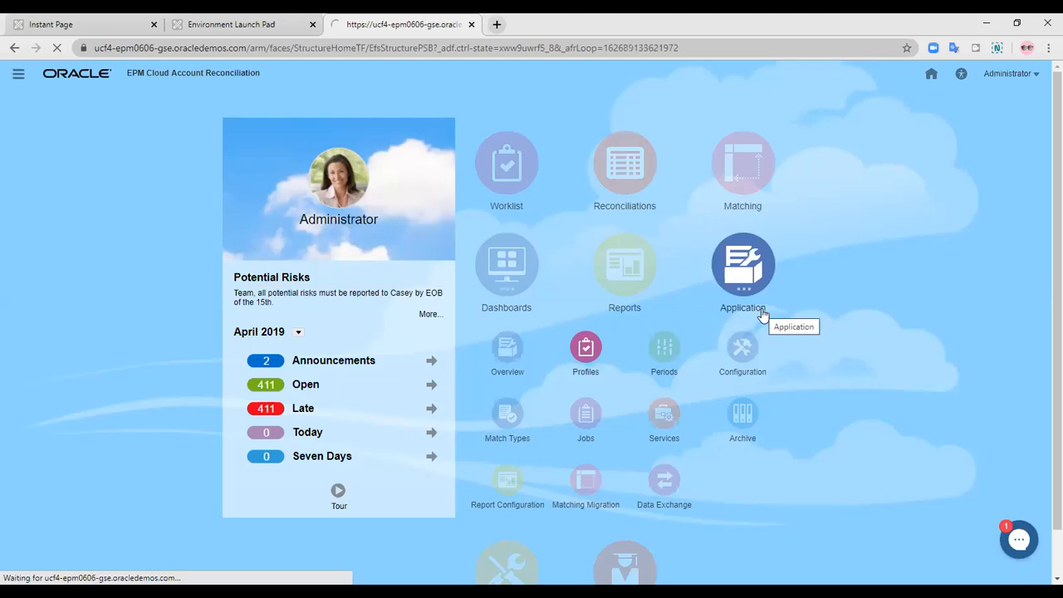
pyautogui.click(122, 210)
pyautogui.write('303-auinv')
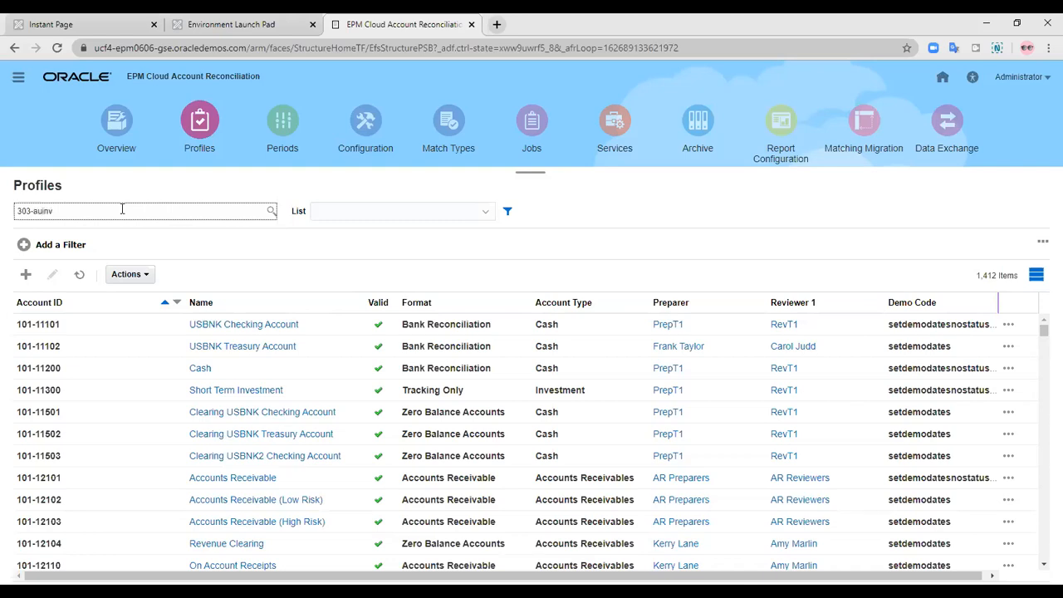
pyautogui.press('Return')
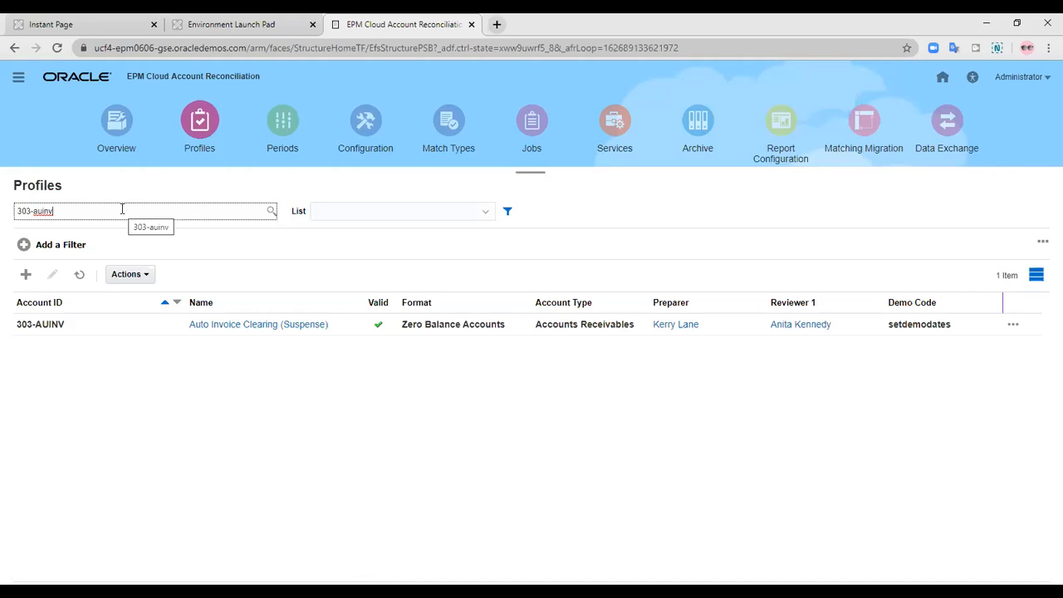
pyautogui.click(225, 332)
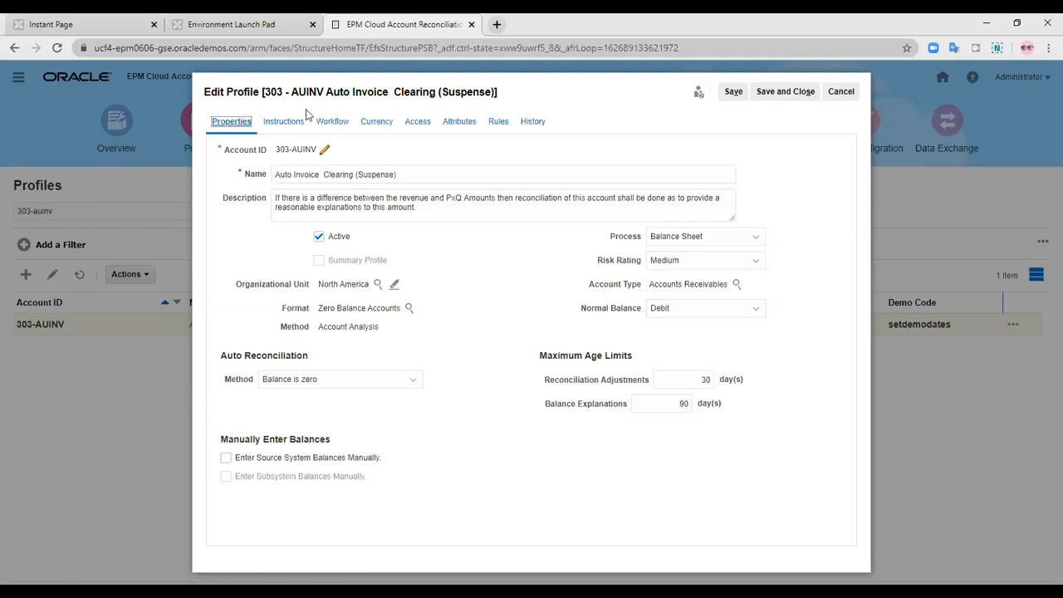
# Replace the preparer in the profile's workflow with another user found by first name.
pyautogui.click(330, 125)
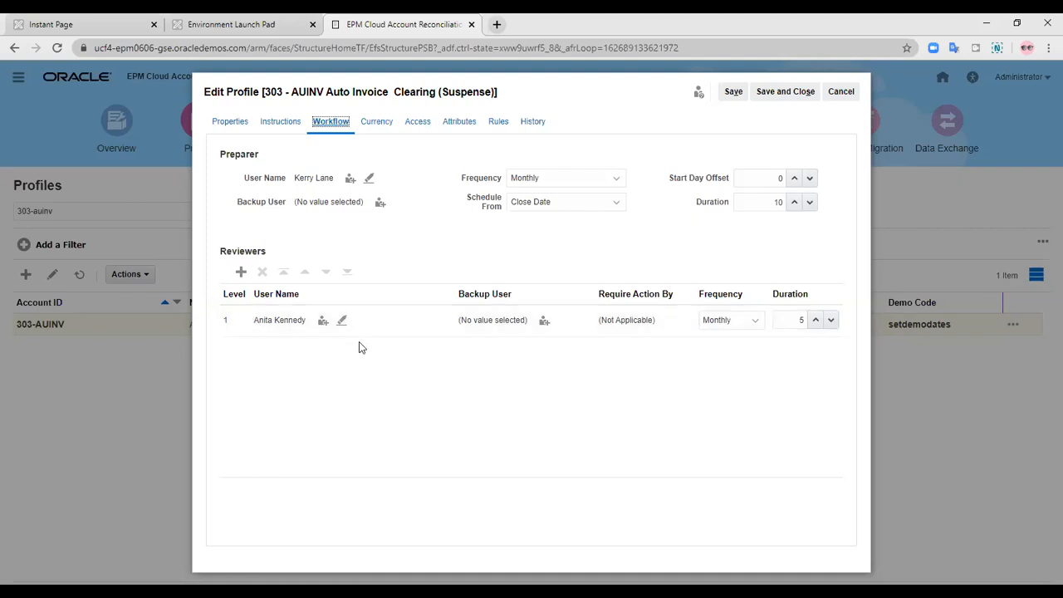
pyautogui.click(350, 180)
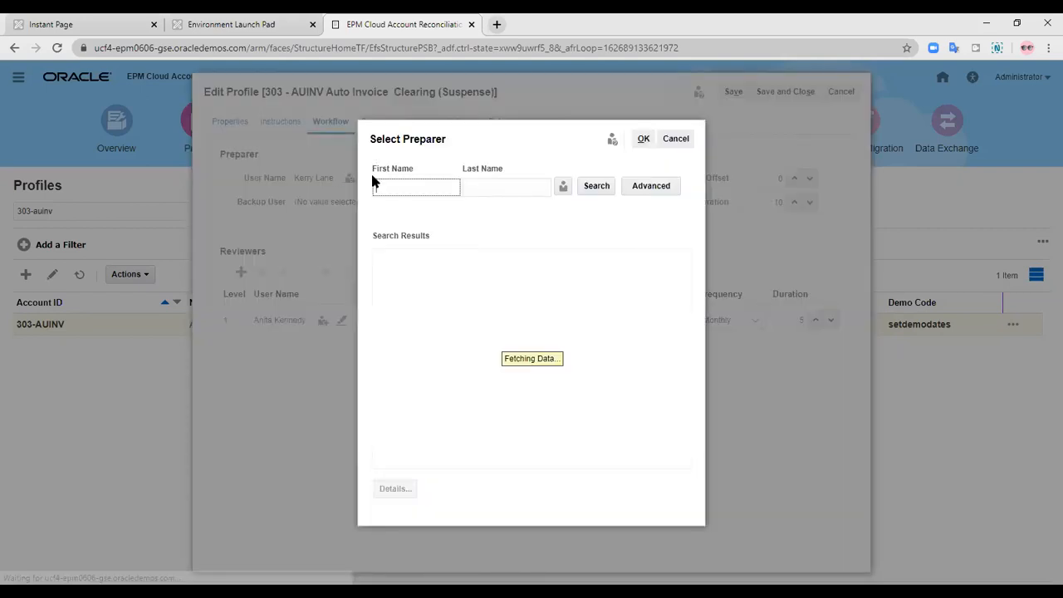
pyautogui.write('frank')
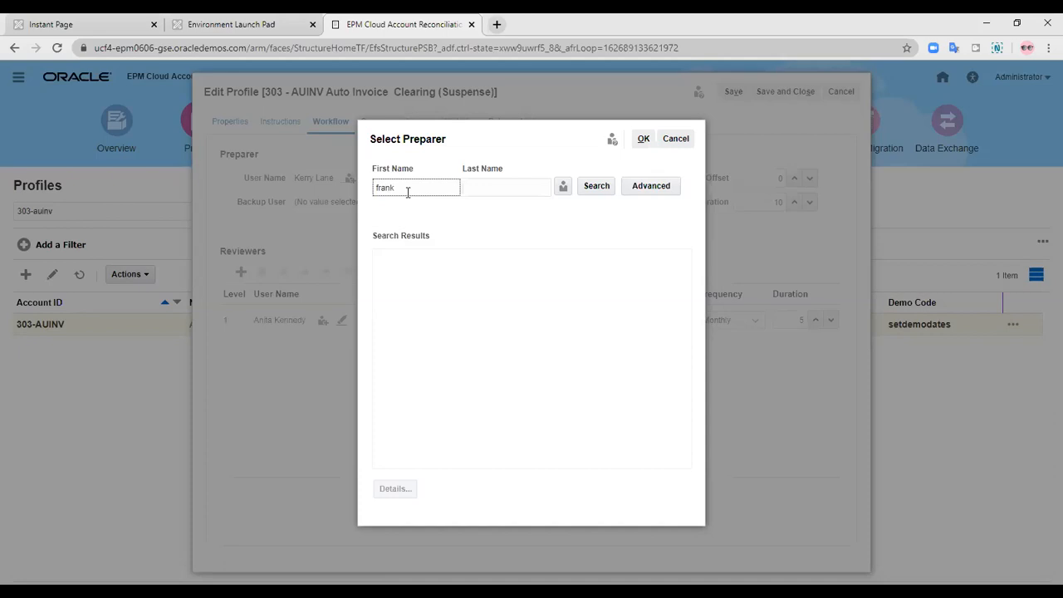
pyautogui.click(607, 187)
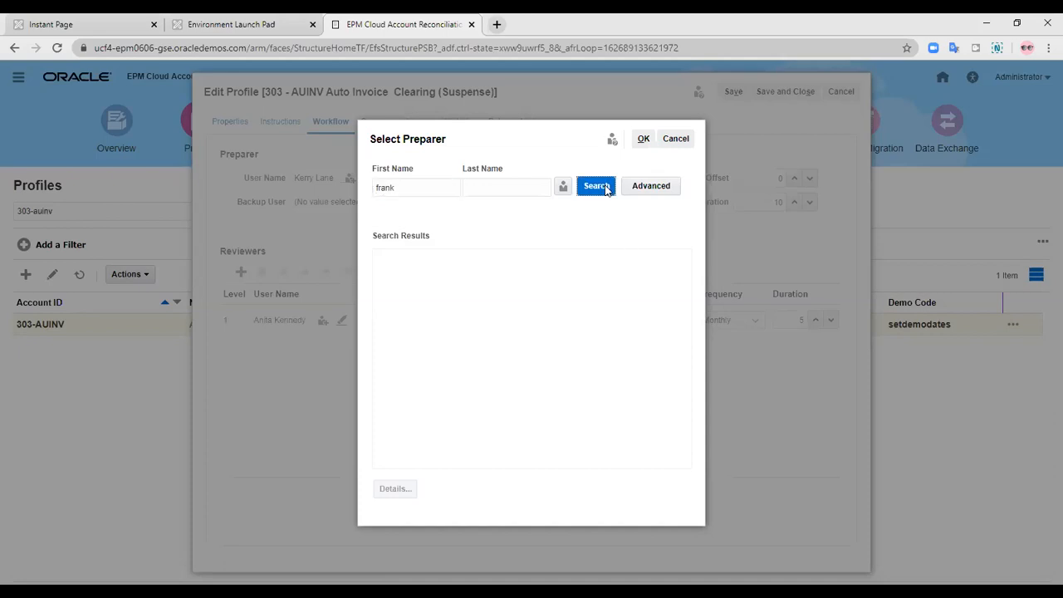
pyautogui.click(427, 261)
pyautogui.click(644, 140)
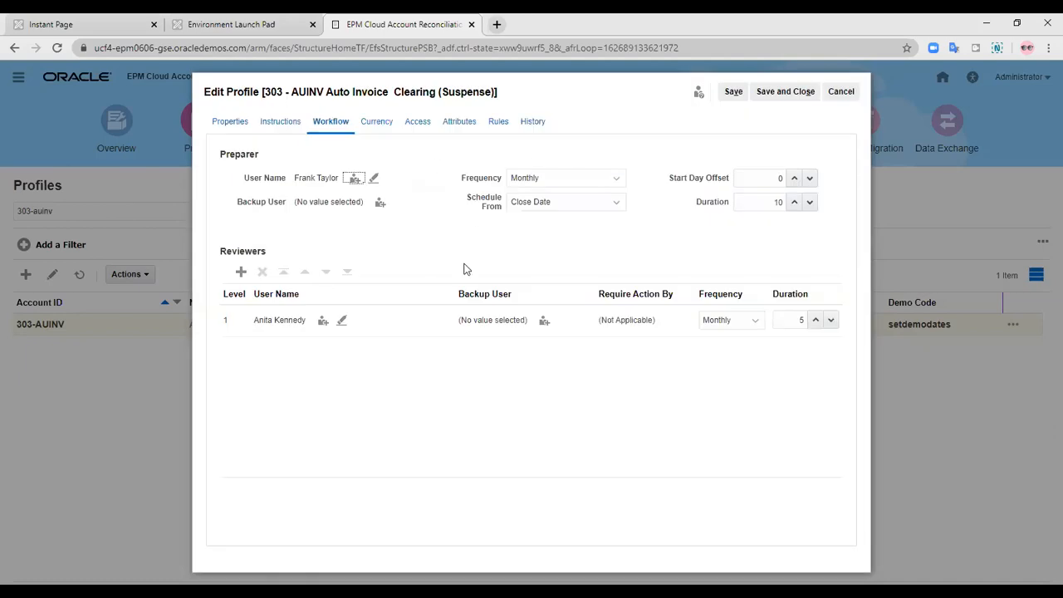
# Review the profile's currency settings and its Prevent Reconciliation Submission rule, then save and close the profile.
pyautogui.click(377, 125)
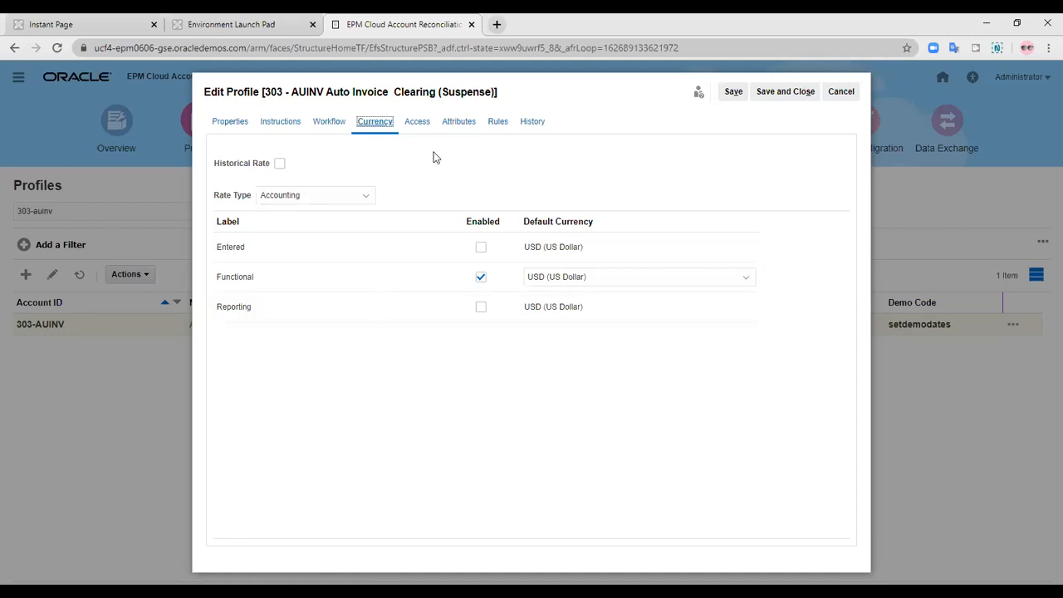
pyautogui.click(498, 123)
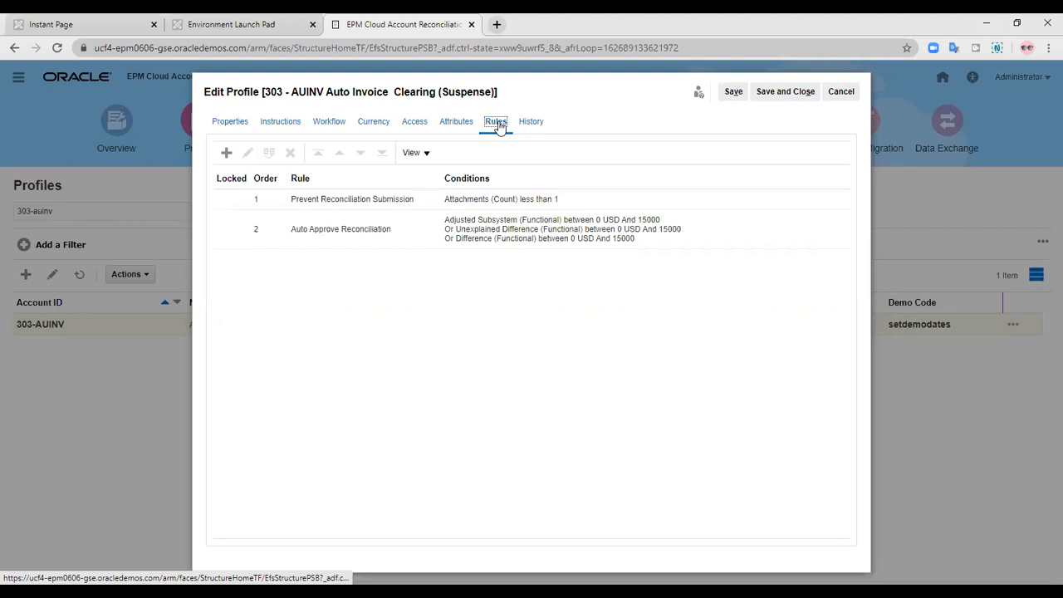
pyautogui.click(440, 203)
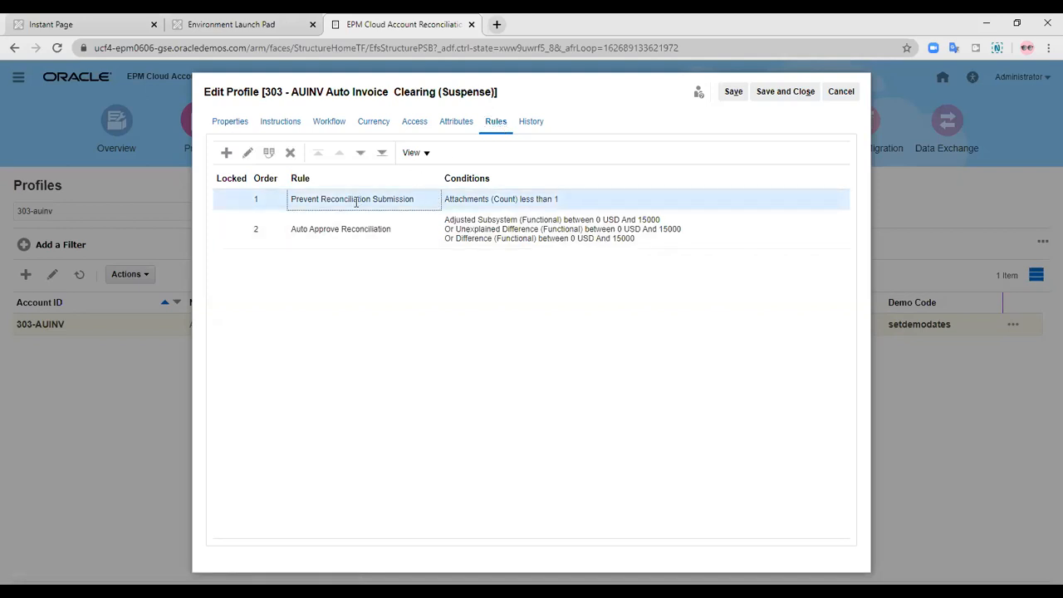
pyautogui.click(249, 153)
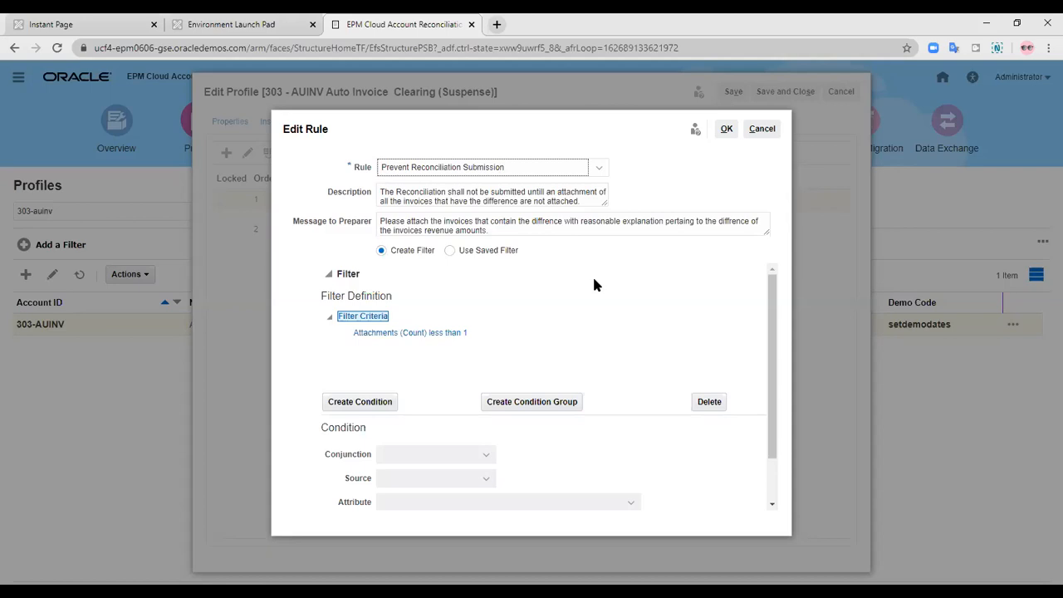
pyautogui.click(728, 130)
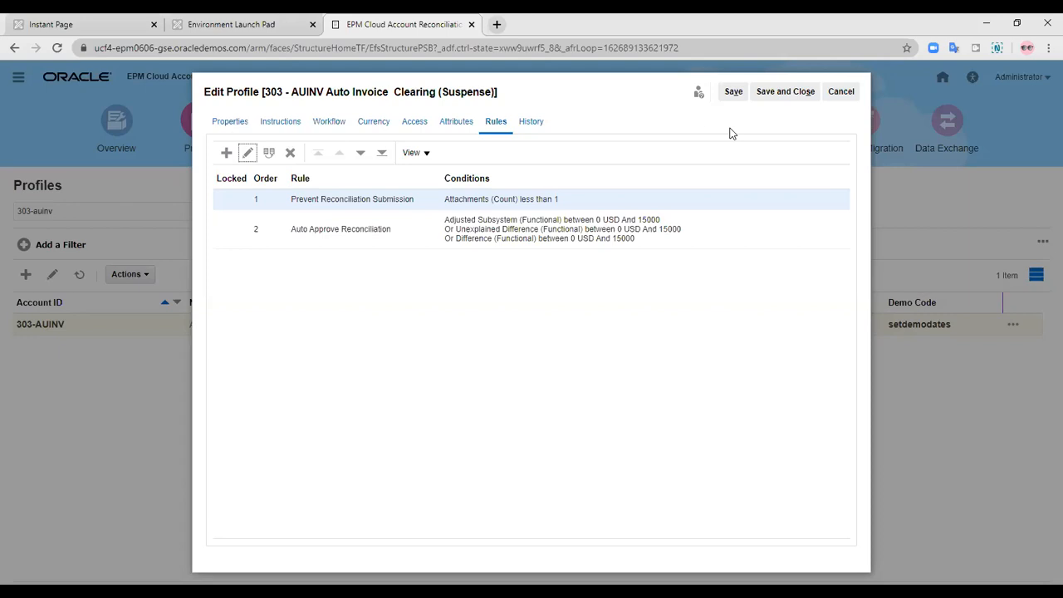
pyautogui.click(765, 96)
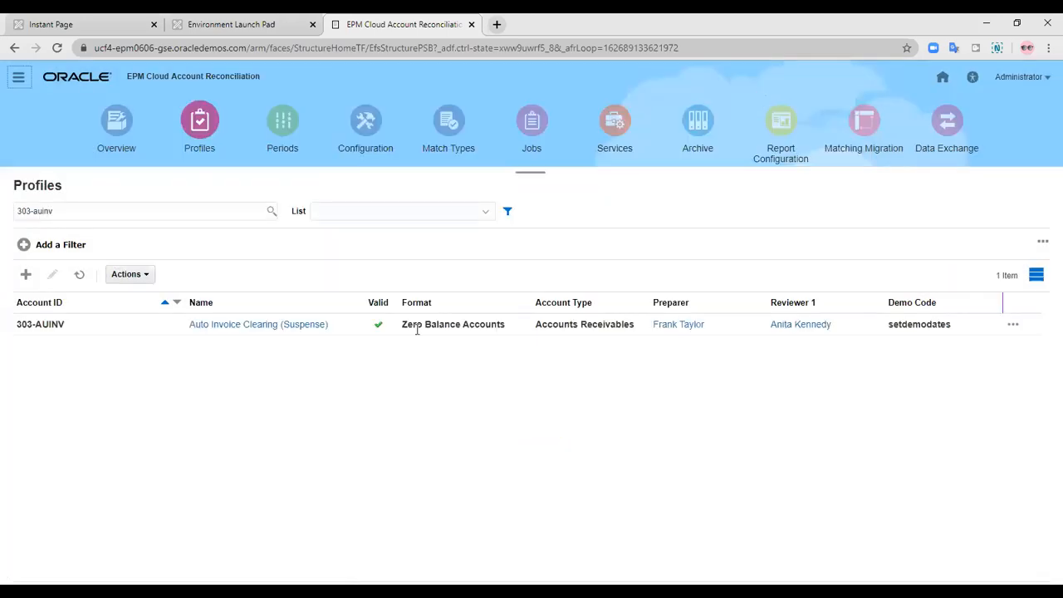
# Review the properties of the Zero Balance Accounts format in the configuration, and save and close it.
pyautogui.click(365, 132)
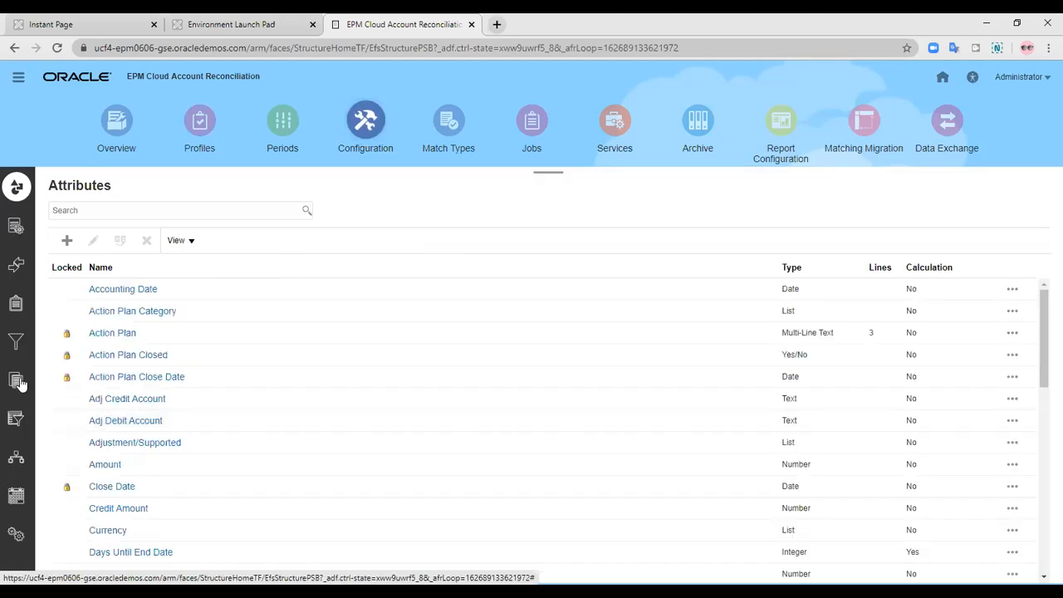
pyautogui.click(19, 380)
pyautogui.scroll(-8, 268, 408)
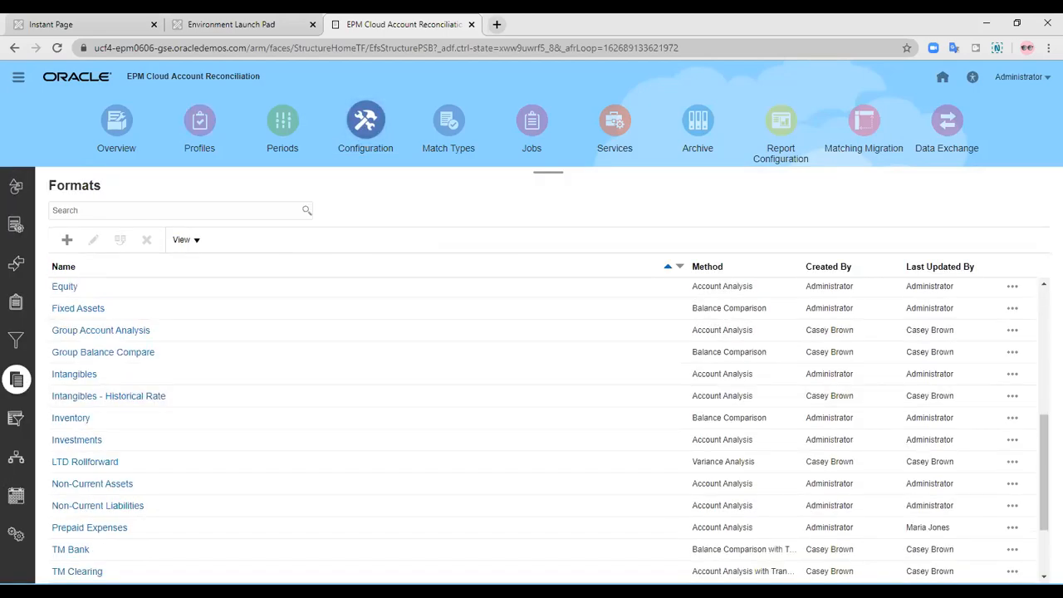
pyautogui.click(87, 572)
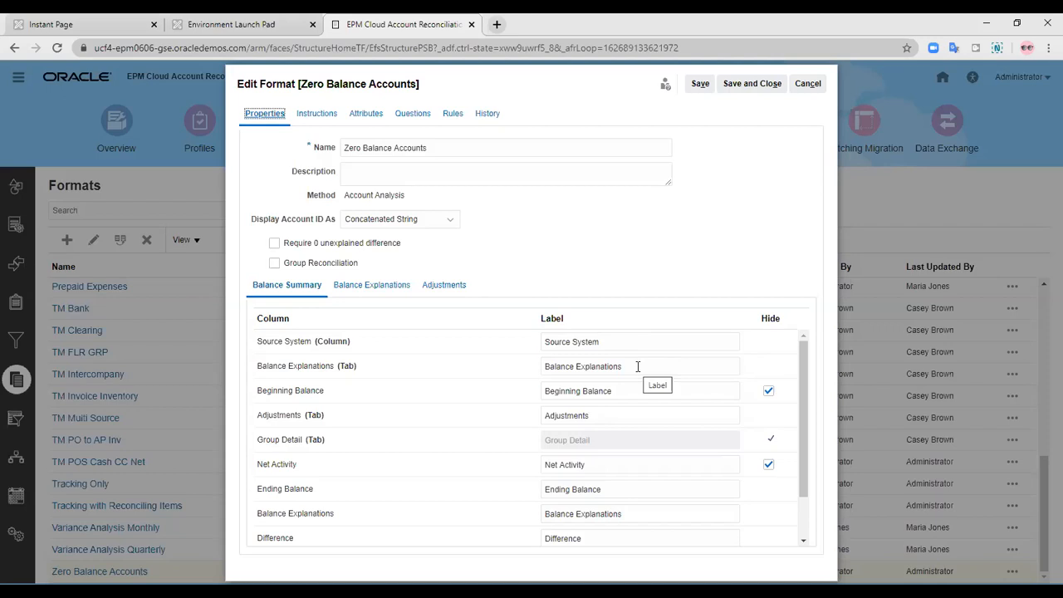
pyautogui.click(749, 88)
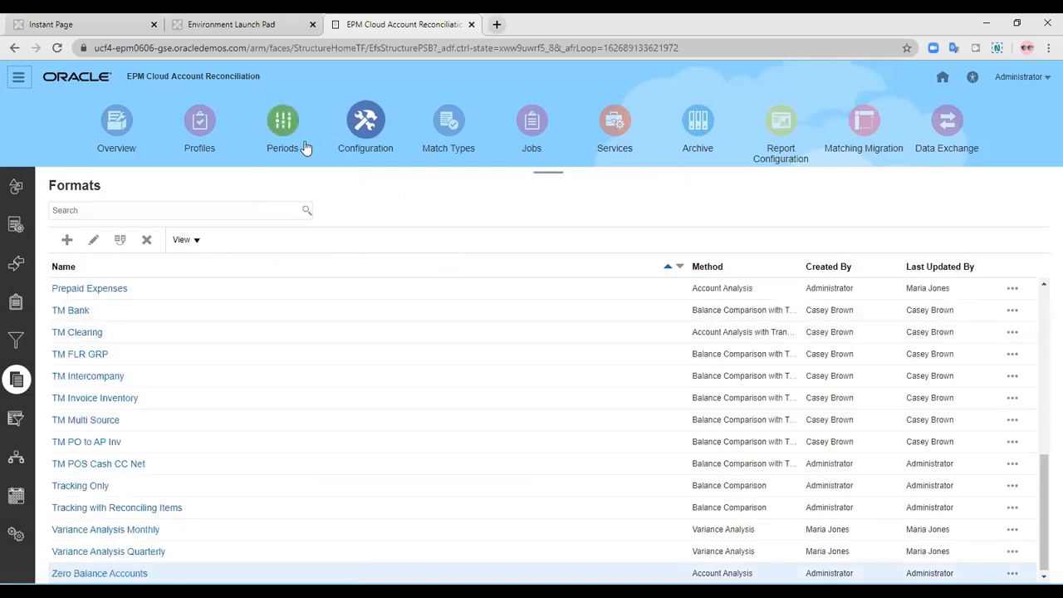
# Open the list of reconciliation periods.
pyautogui.click(291, 136)
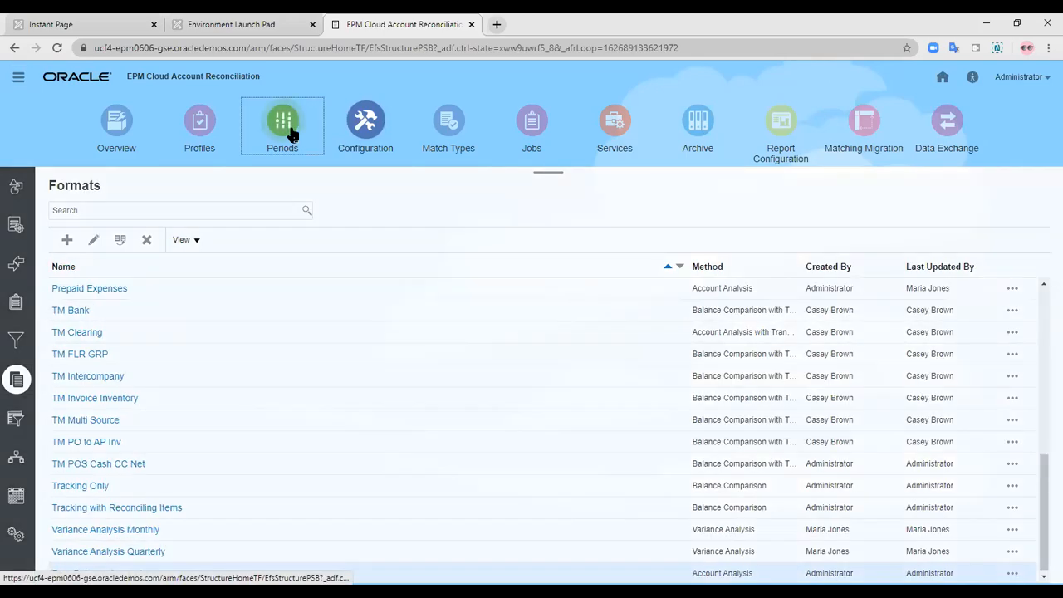
pyautogui.scroll(-2, 237, 402)
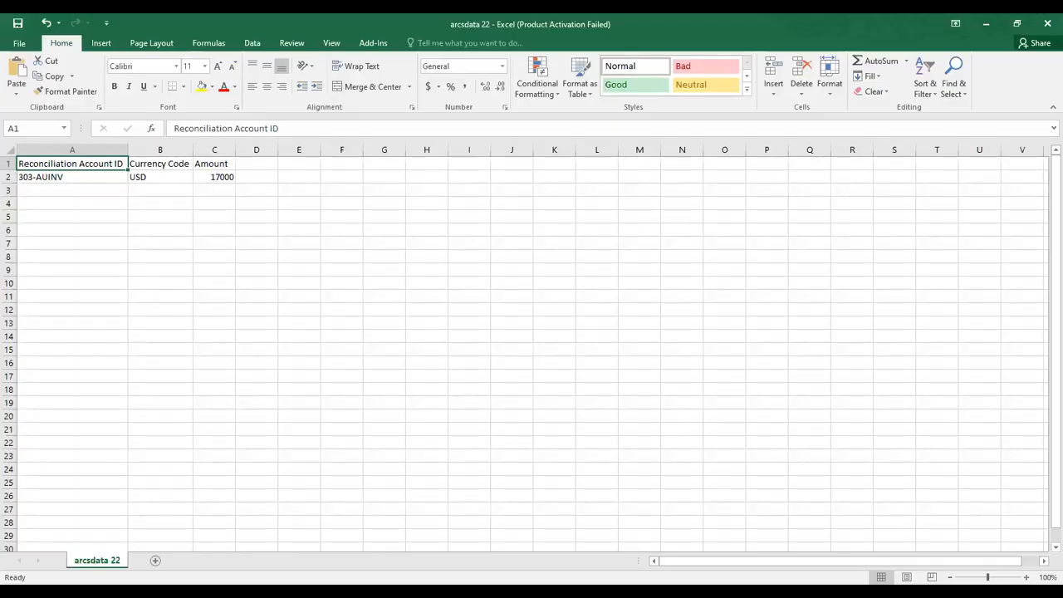
# Switch to the arcsdata 22 file in Excel and examine the account ID, currency code and amount in row 2.
pyautogui.click(1026, 577)
pyautogui.click(1026, 577)
pyautogui.click(1026, 577)
pyautogui.click(1026, 577)
pyautogui.click(1026, 577)
pyautogui.click(1026, 577)
pyautogui.click(1026, 577)
pyautogui.click(1026, 578)
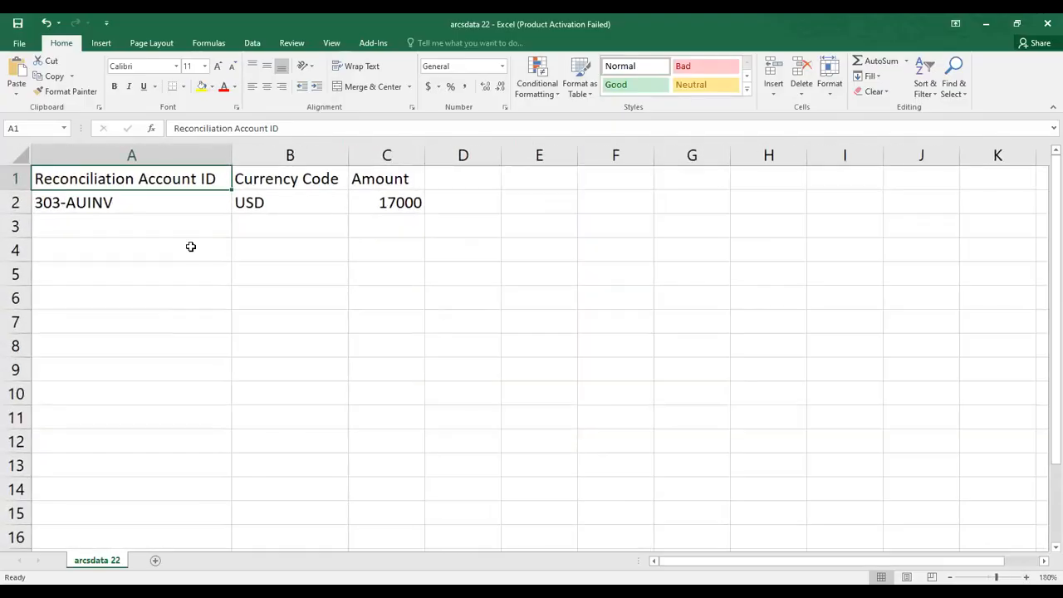
pyautogui.click(138, 202)
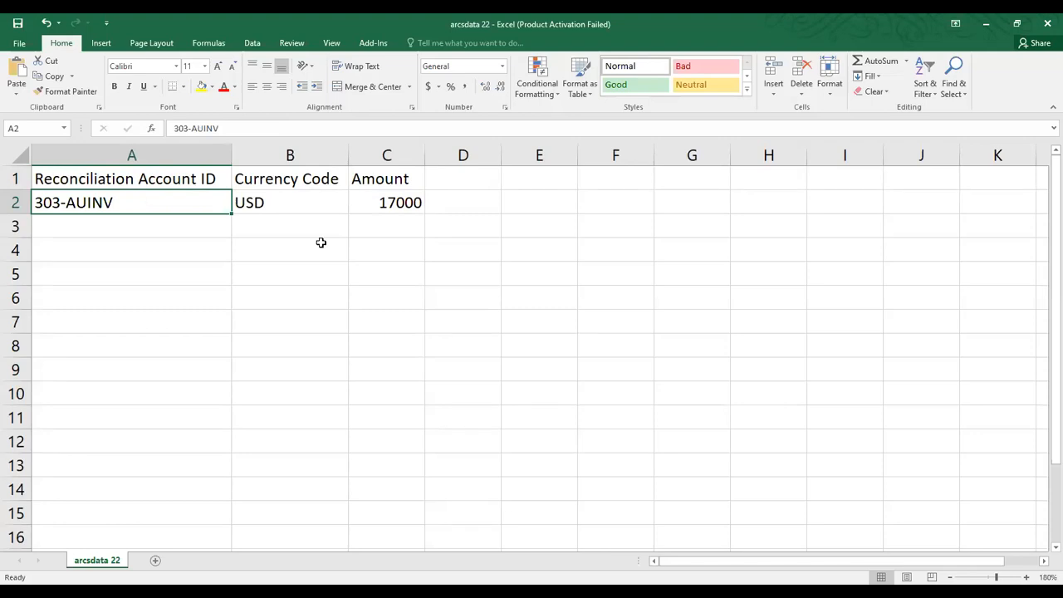
pyautogui.click(298, 201)
pyautogui.click(400, 202)
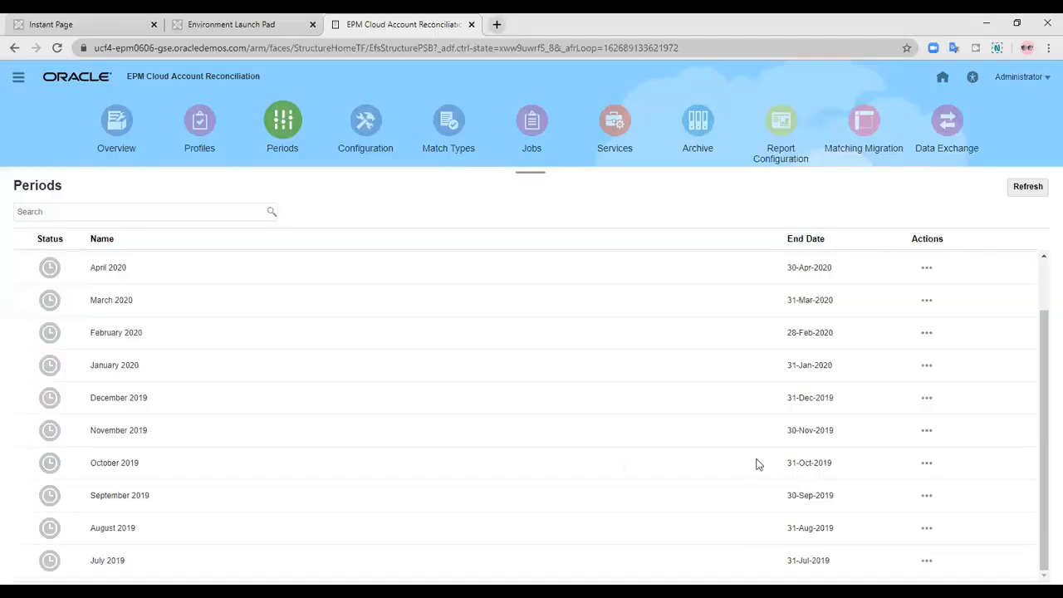
# Back in EPM Cloud Account Reconciliation, start a pre-mapped balances import for April 2019 and choose arcsdata 22.csv from the Desktop as its file.
pyautogui.click(1020, 187)
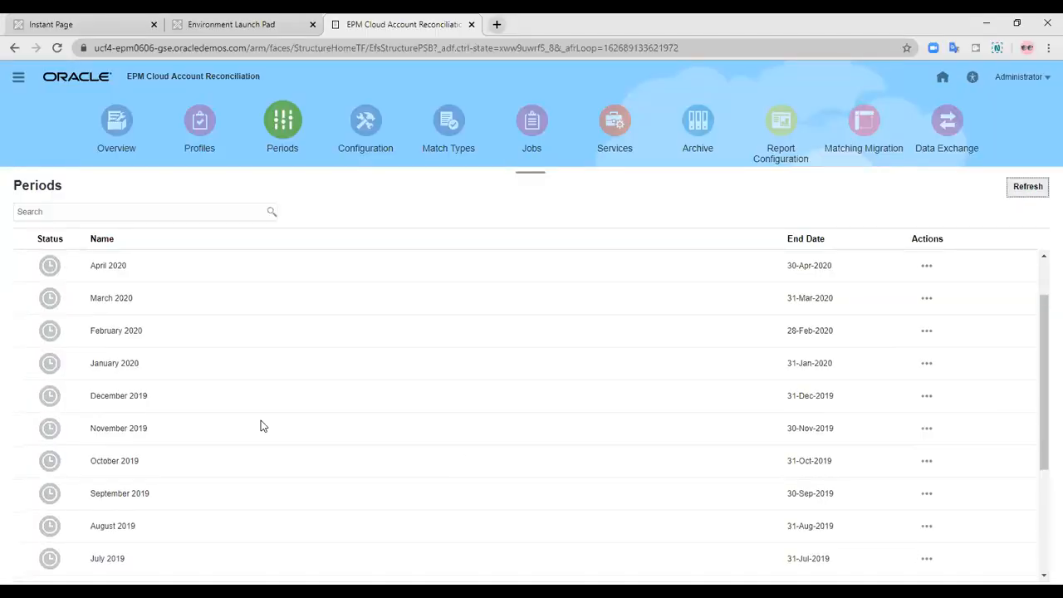
pyautogui.scroll(-3, 329, 441)
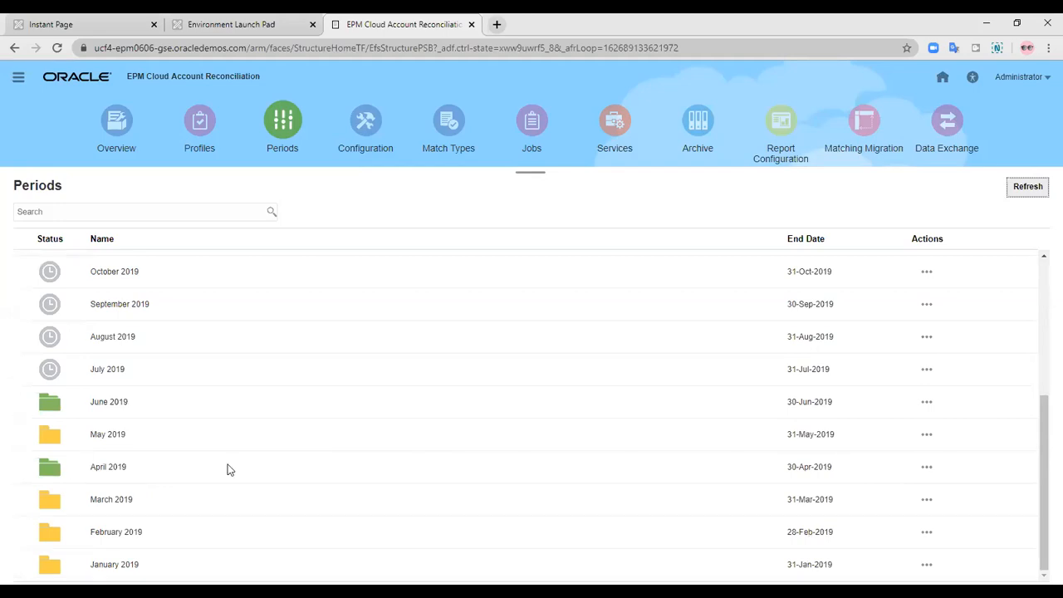
pyautogui.click(928, 467)
pyautogui.moveTo(854, 413)
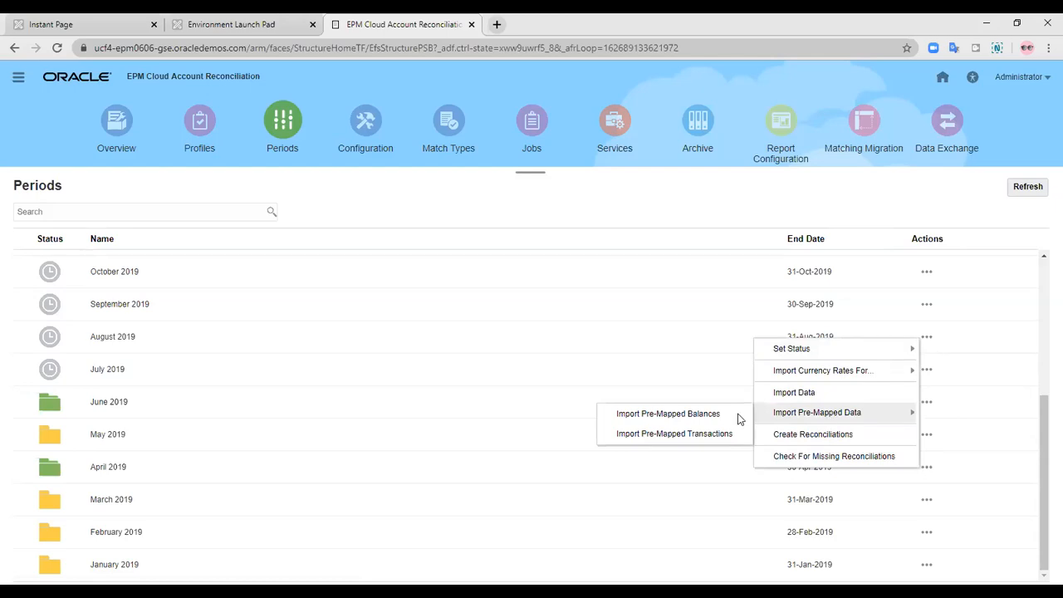
pyautogui.click(711, 414)
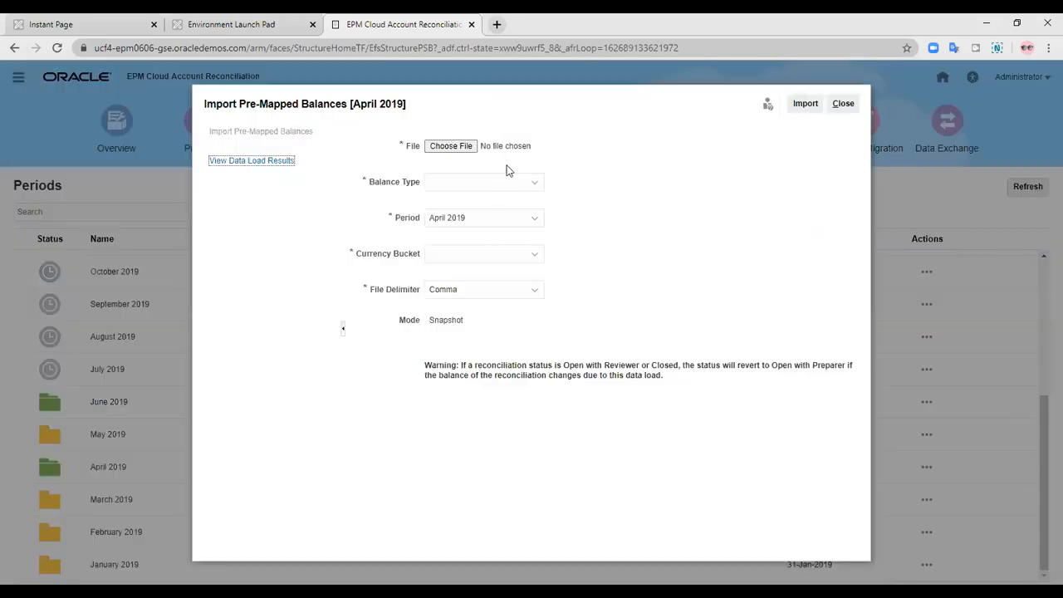
pyautogui.click(456, 149)
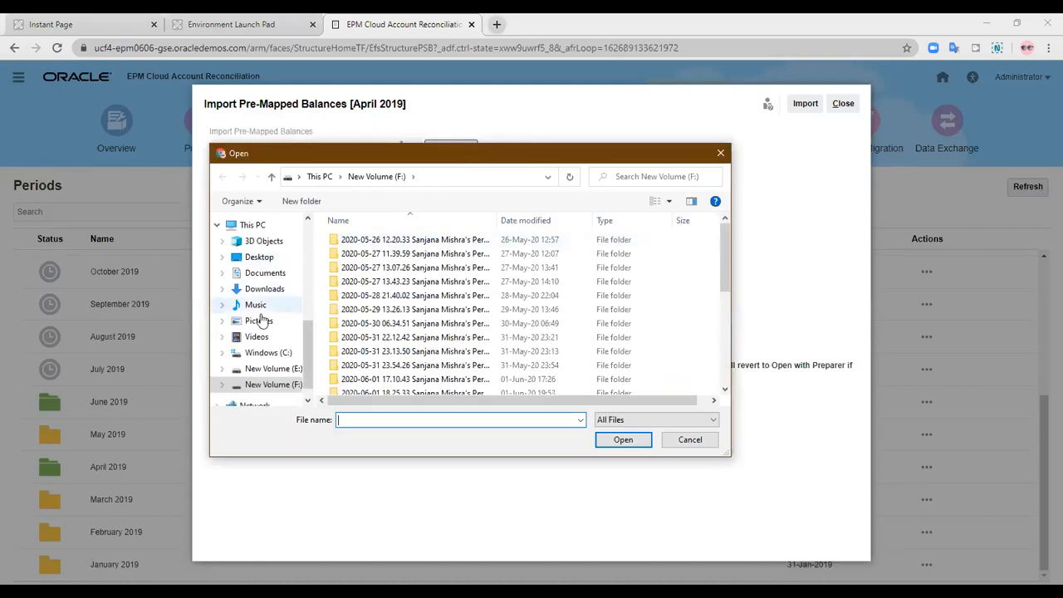
pyautogui.click(270, 259)
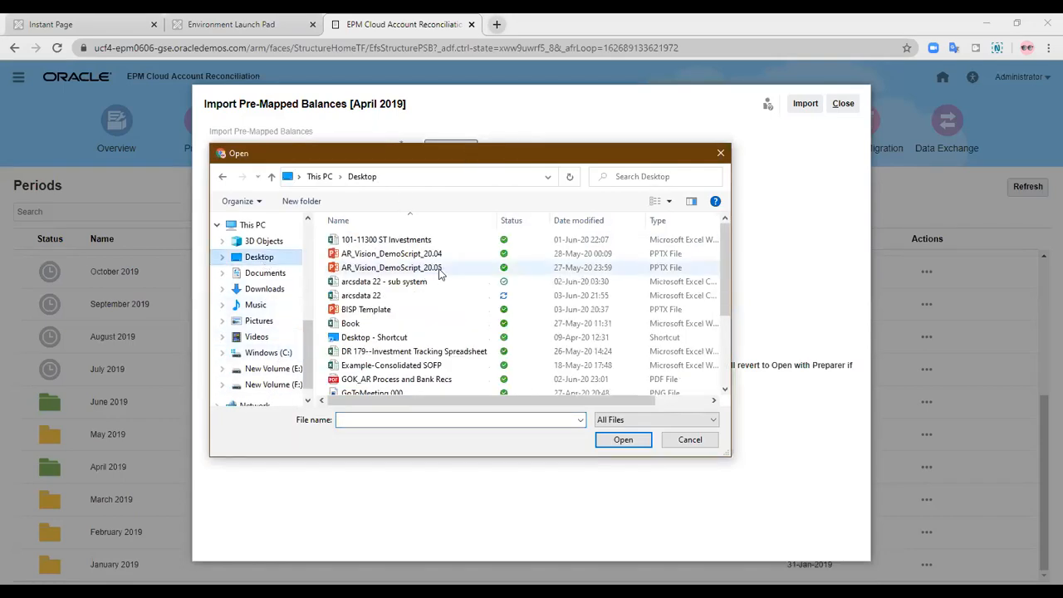
pyautogui.click(380, 298)
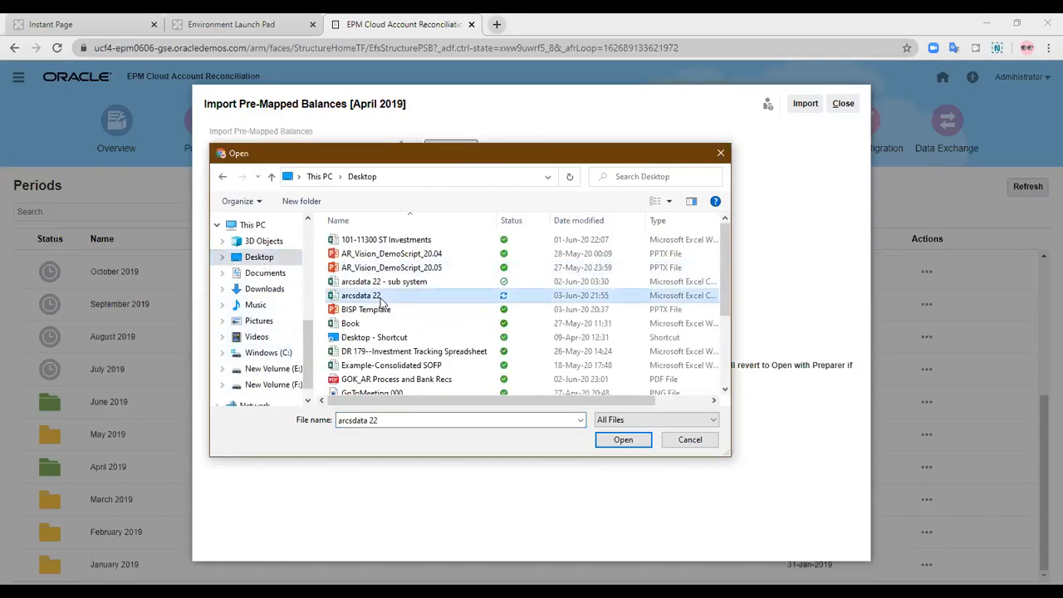
pyautogui.click(619, 442)
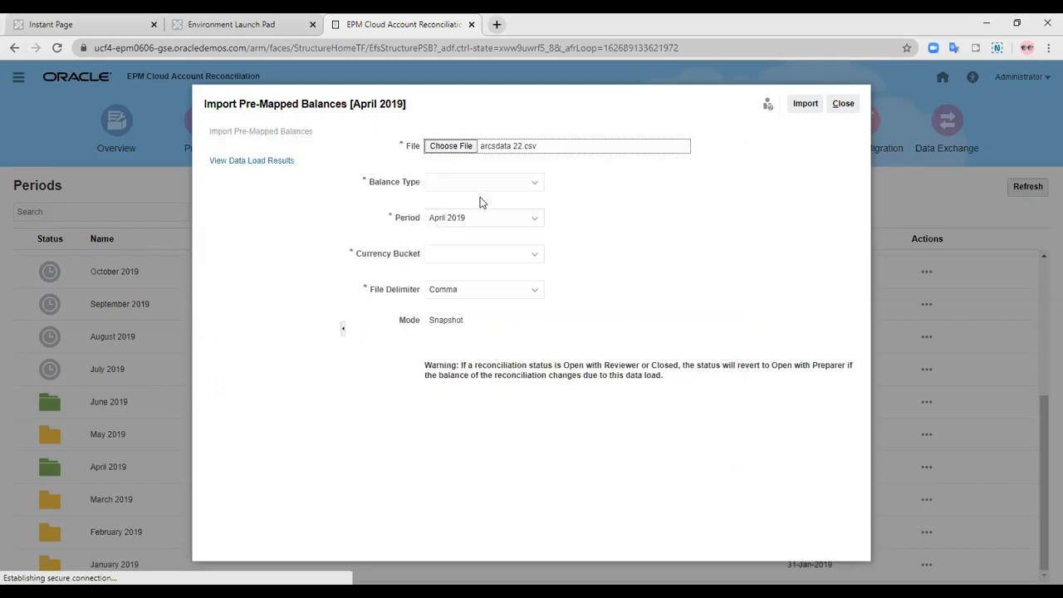
# Set the balance type to Source System and the currency bucket to Functional, then run the April 2019 pre-mapped balances import and close it.
pyautogui.click(474, 190)
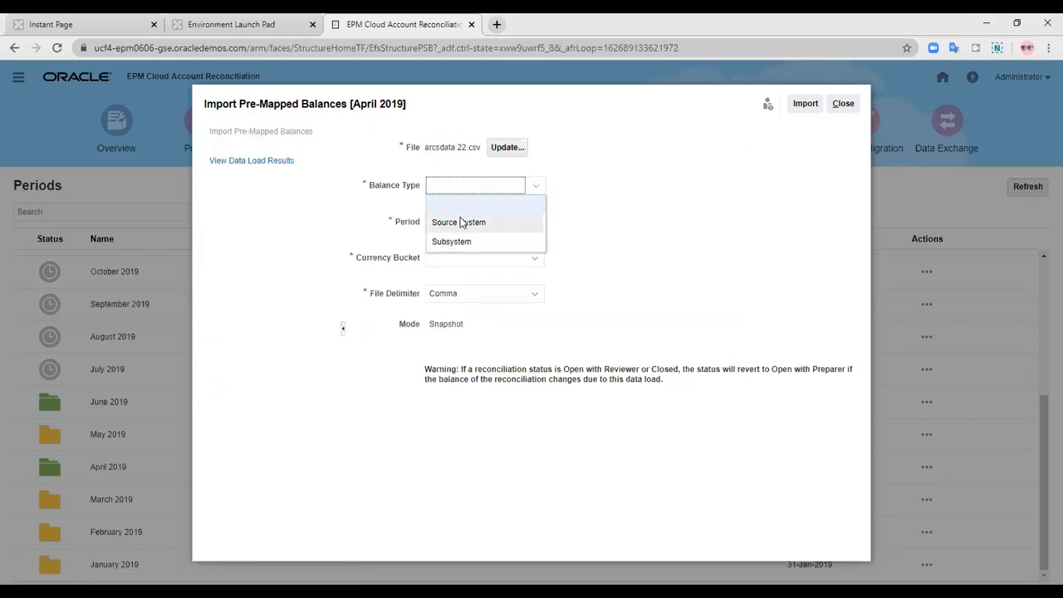
pyautogui.click(460, 221)
pyautogui.click(462, 222)
pyautogui.click(457, 221)
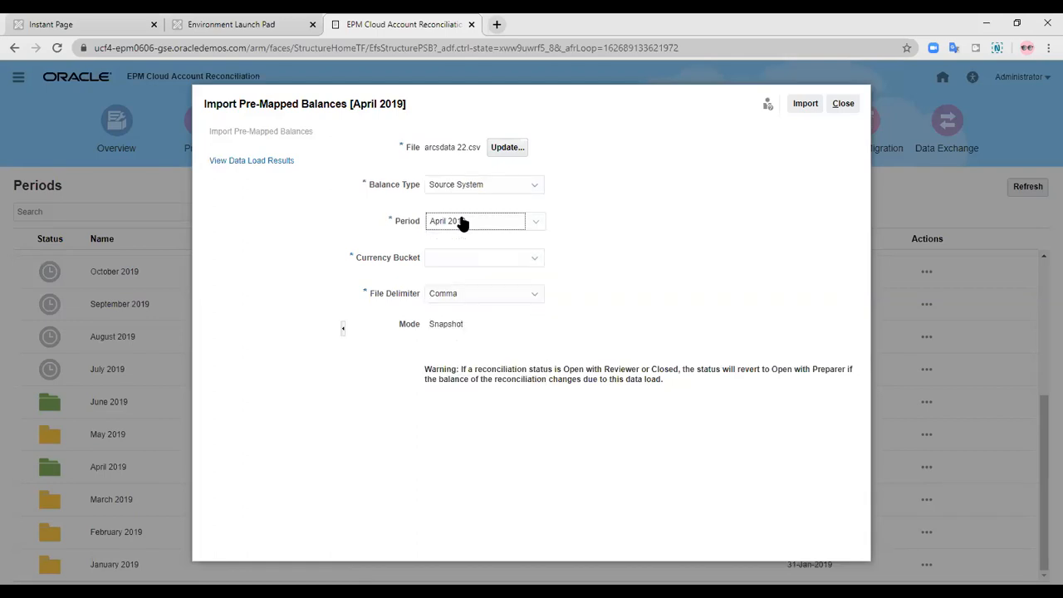
pyautogui.click(468, 260)
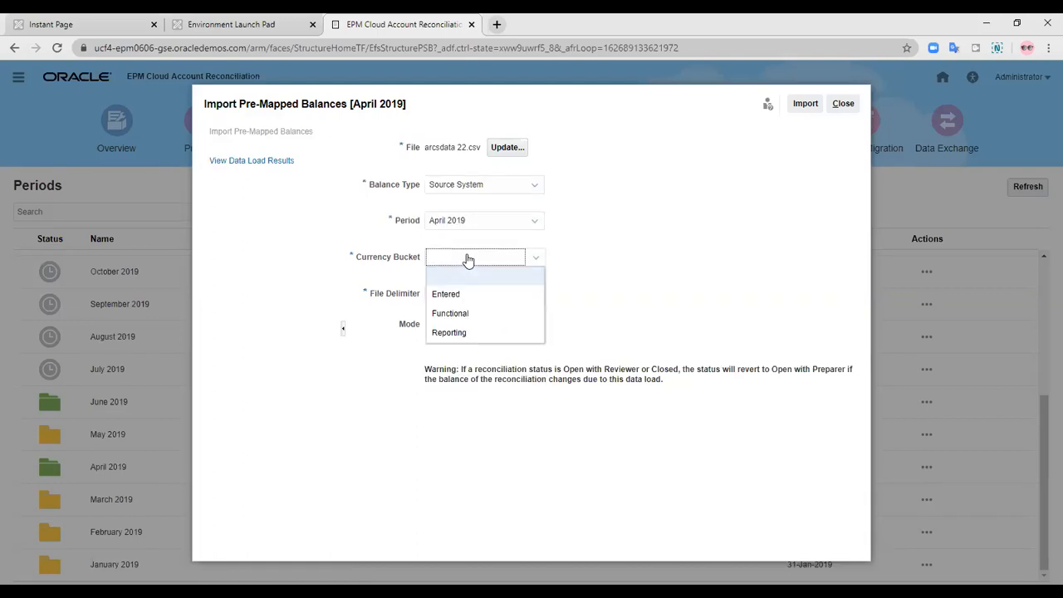
pyautogui.click(462, 314)
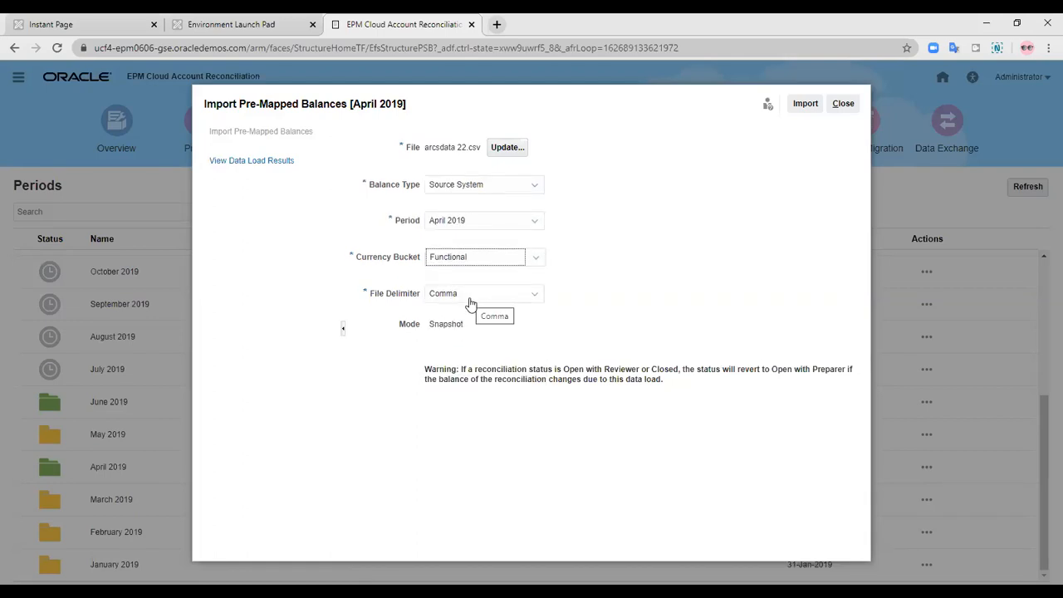
pyautogui.click(806, 106)
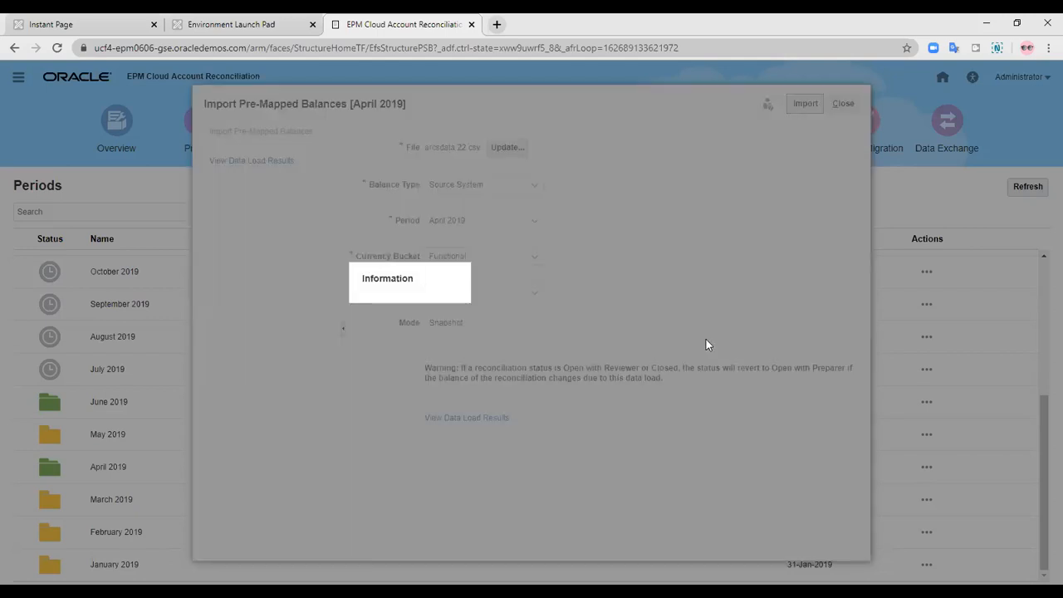
pyautogui.click(682, 359)
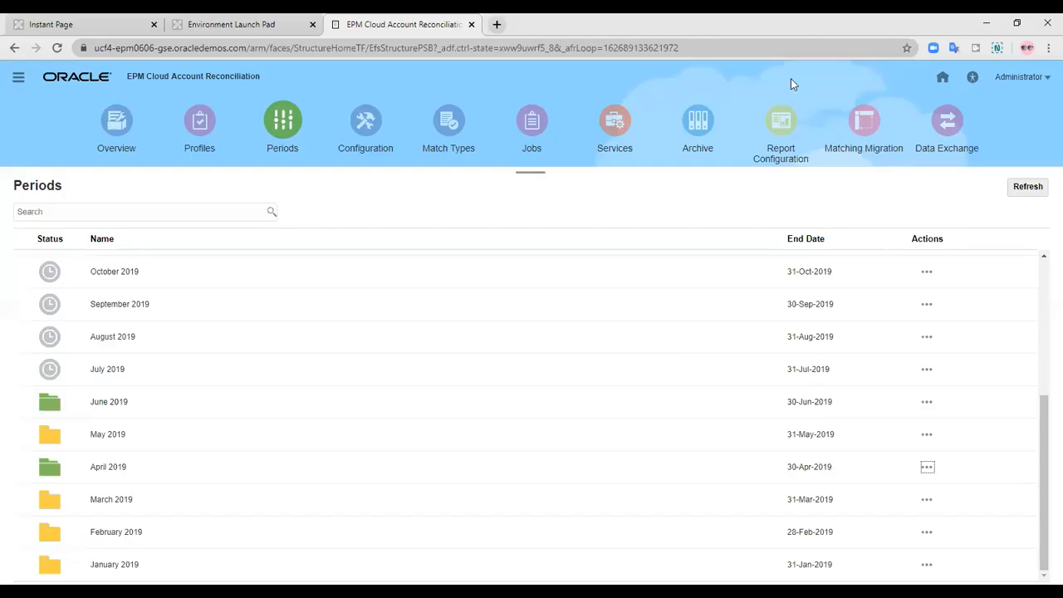
# Open the account profiles list and search it for 303-auinv.
pyautogui.click(198, 143)
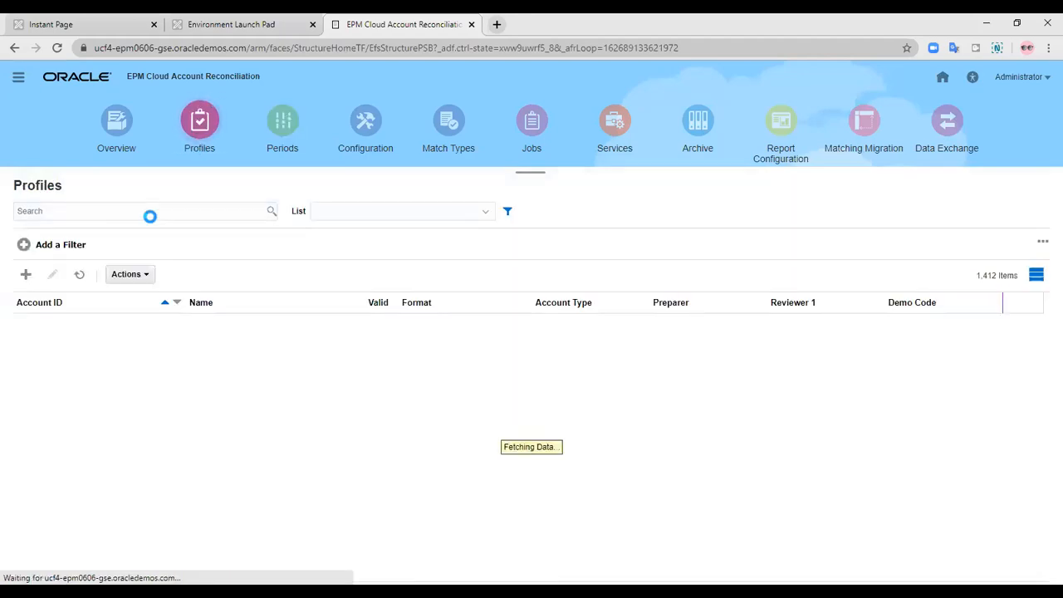
pyautogui.click(149, 210)
pyautogui.write('303')
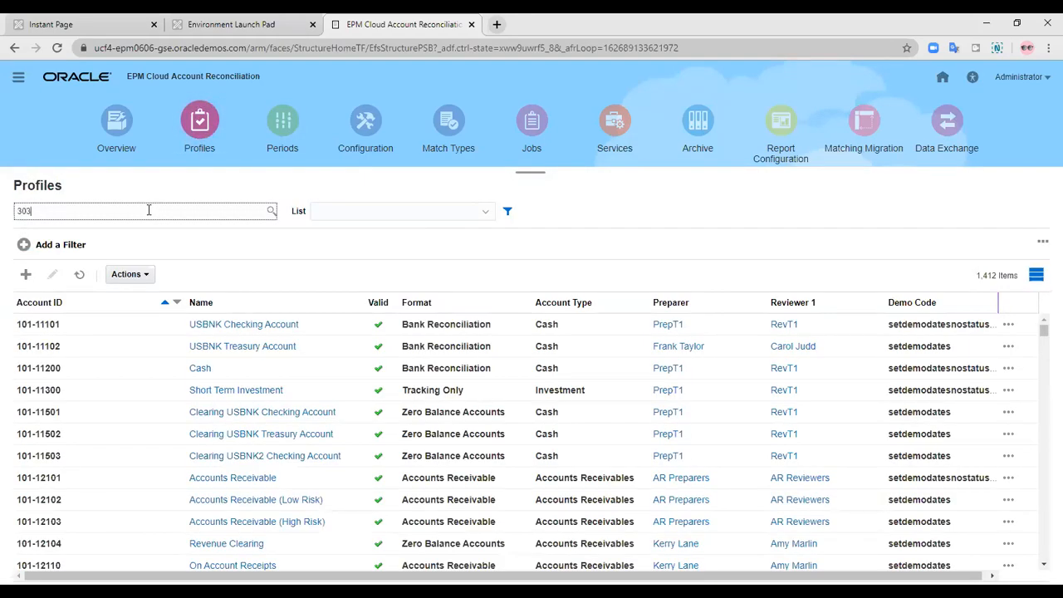
pyautogui.write('-auinv')
pyautogui.press('Return')
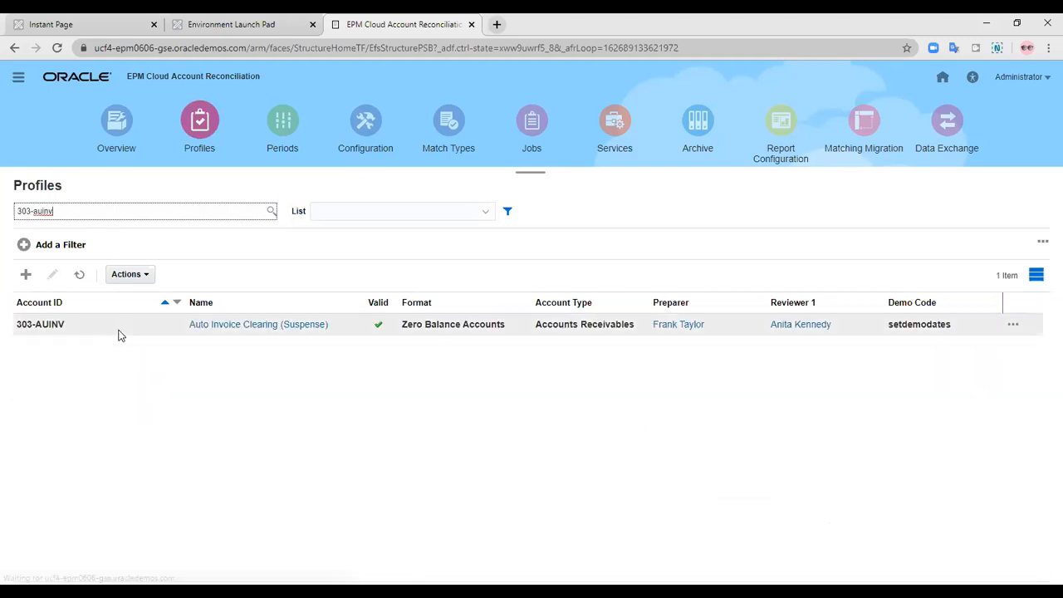
# Create the April 2019 reconciliation for the selected Auto Invoice Clearing (Suspense) profile and close the results.
pyautogui.click(129, 278)
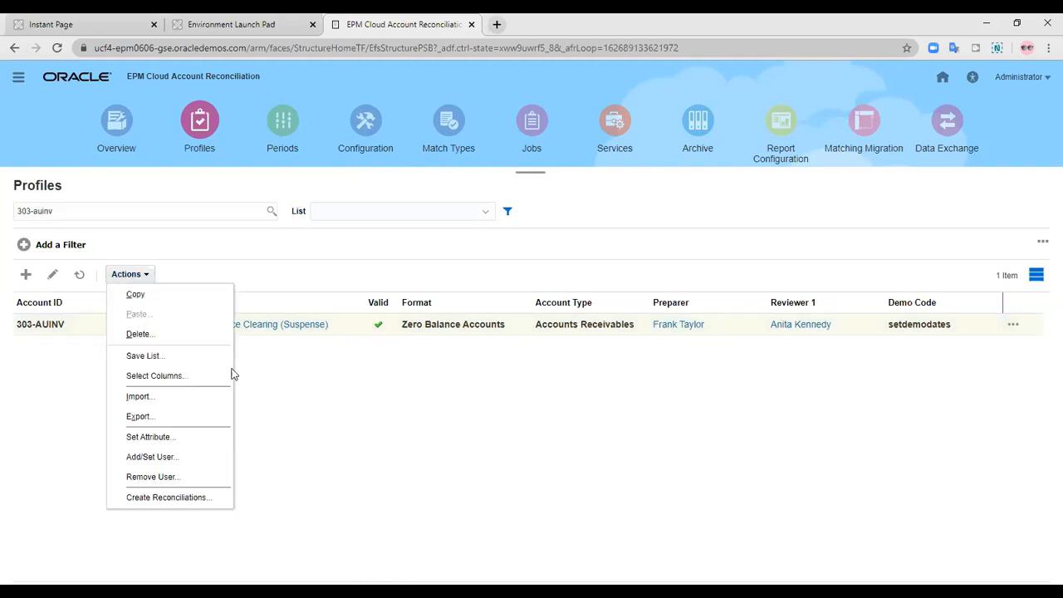
pyautogui.click(151, 496)
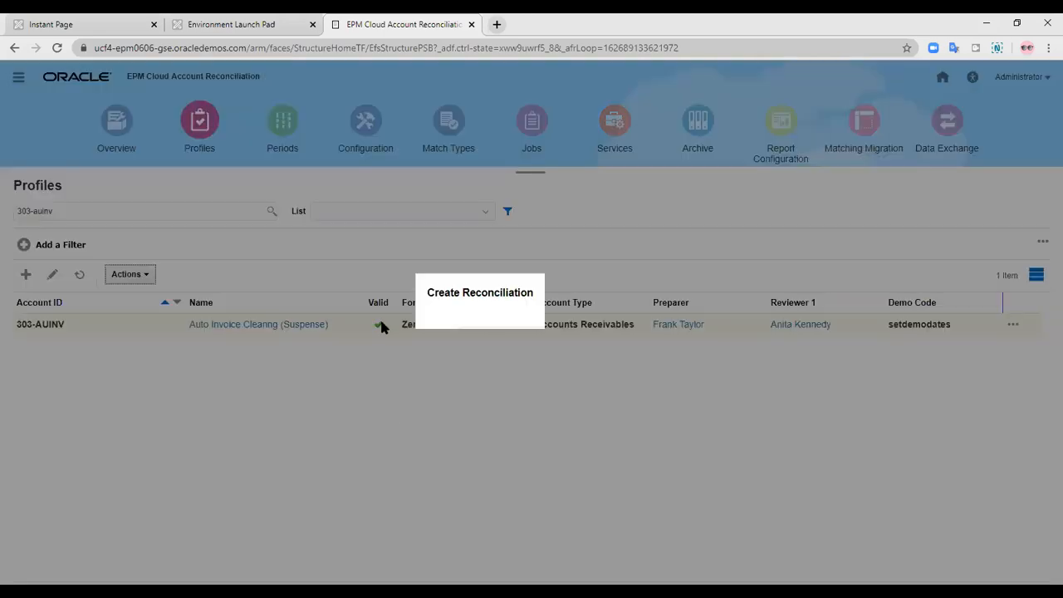
pyautogui.click(500, 340)
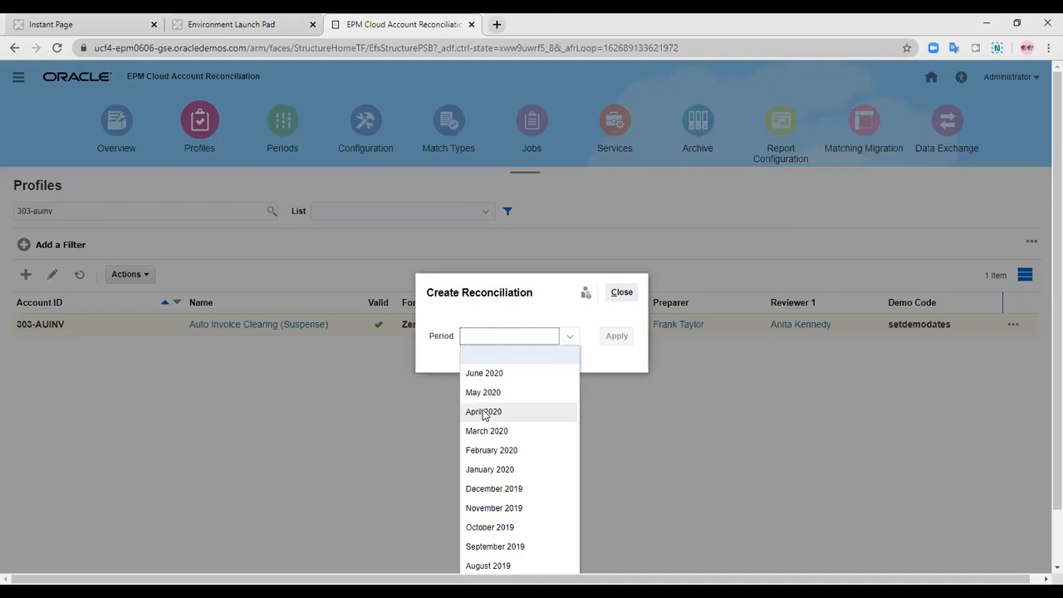
pyautogui.scroll(-1, 494, 449)
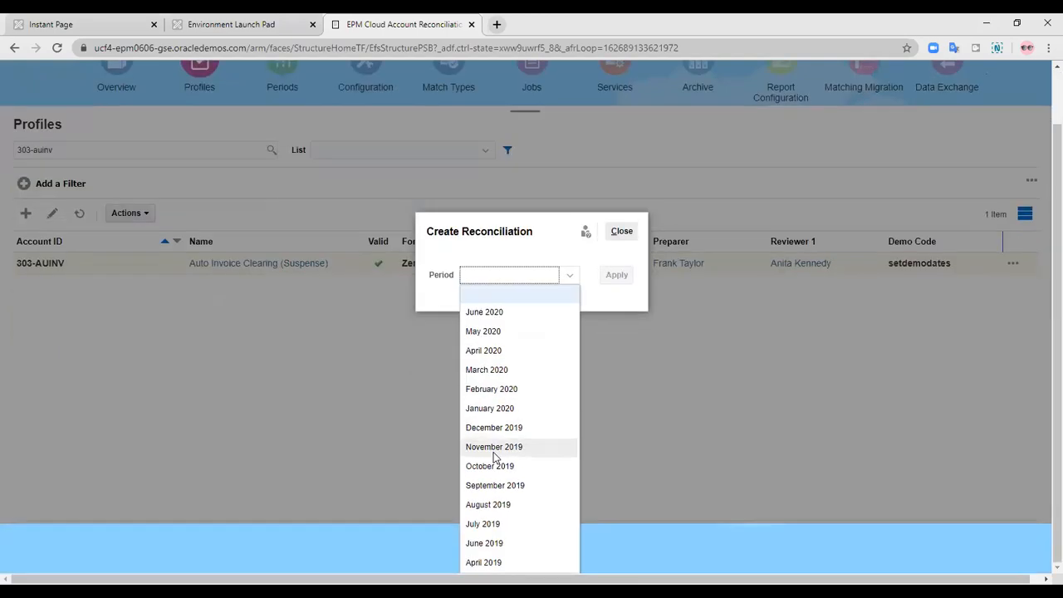
pyautogui.click(494, 562)
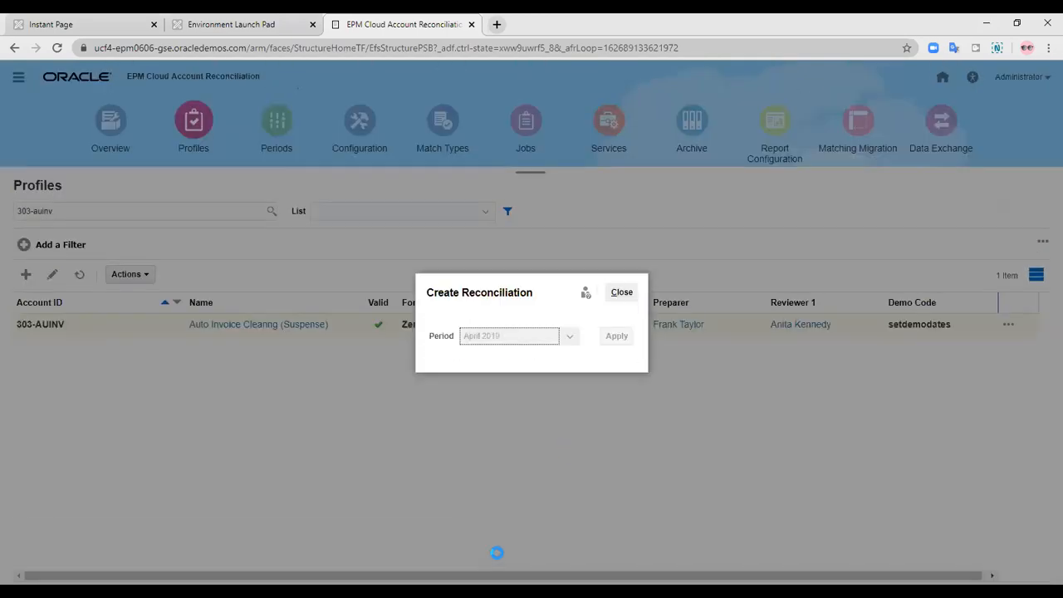
pyautogui.click(619, 336)
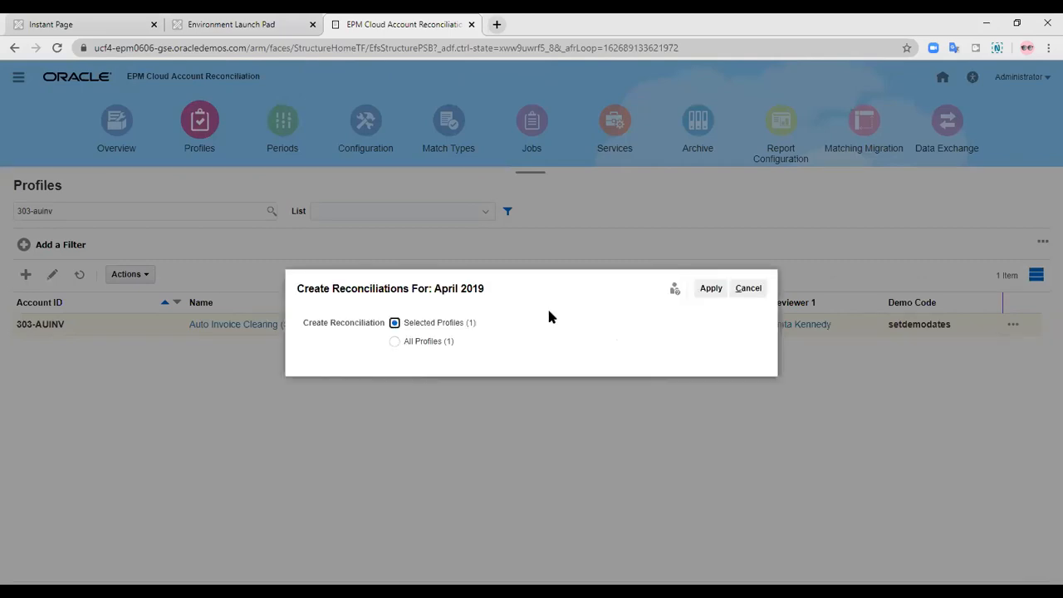
pyautogui.click(710, 288)
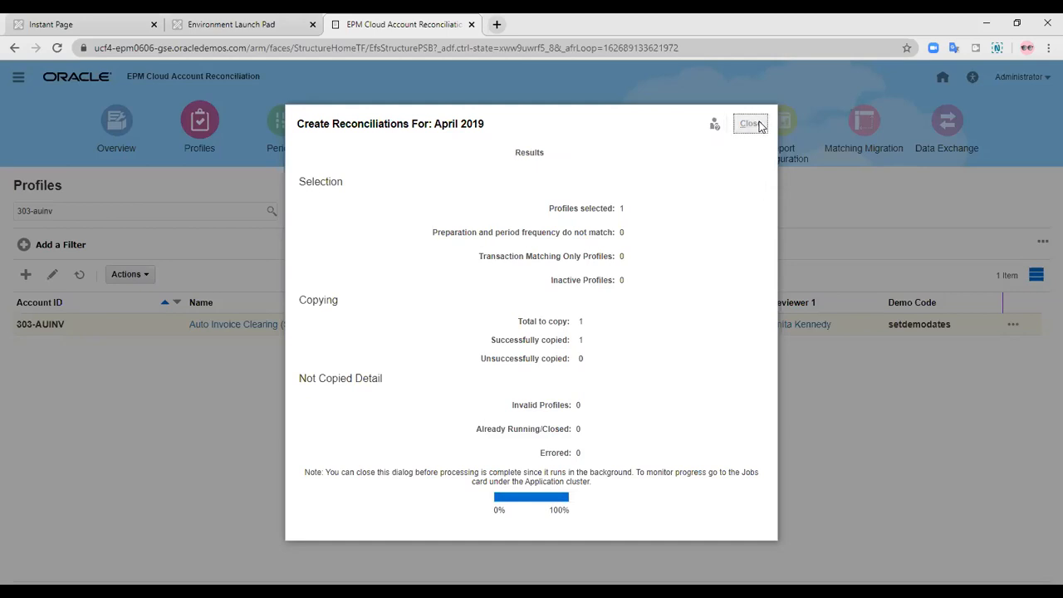
pyautogui.click(751, 124)
pyautogui.click(621, 292)
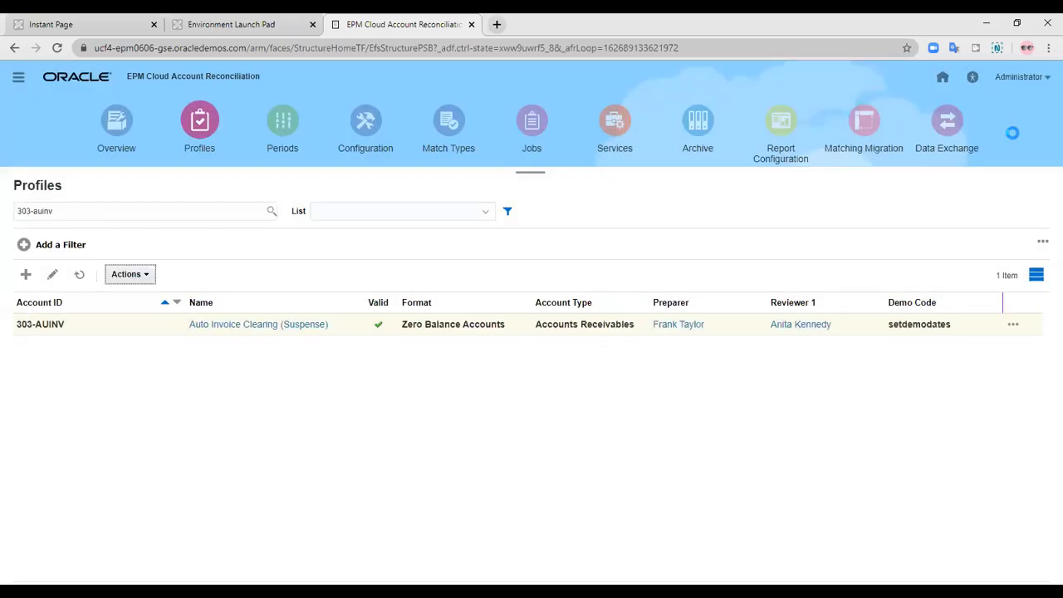
# Open the reconciliations list from the home page and search the April 2019 period for 303-auinv.
pyautogui.click(943, 85)
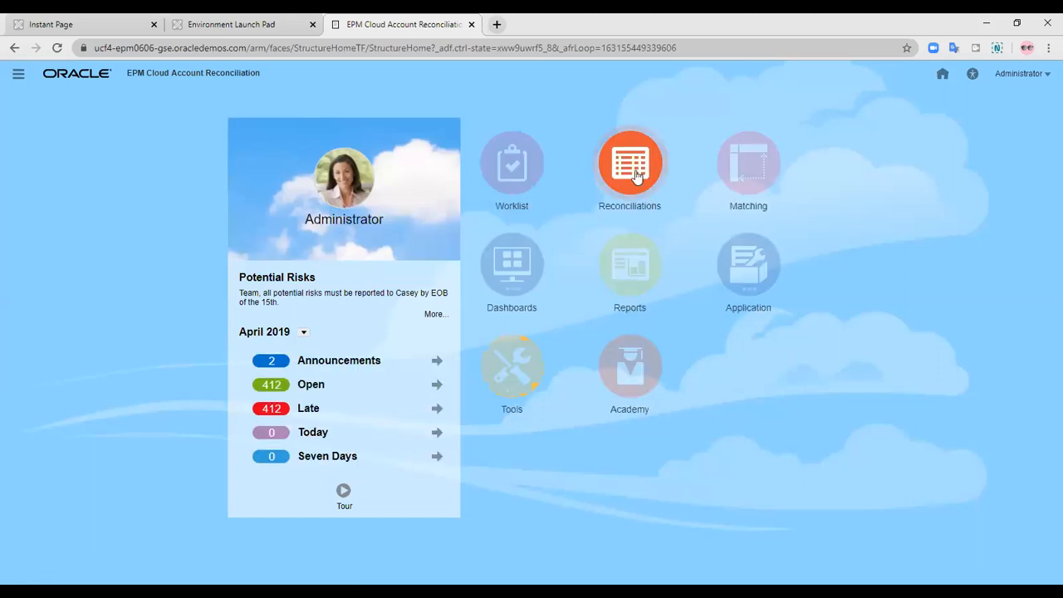
pyautogui.click(627, 181)
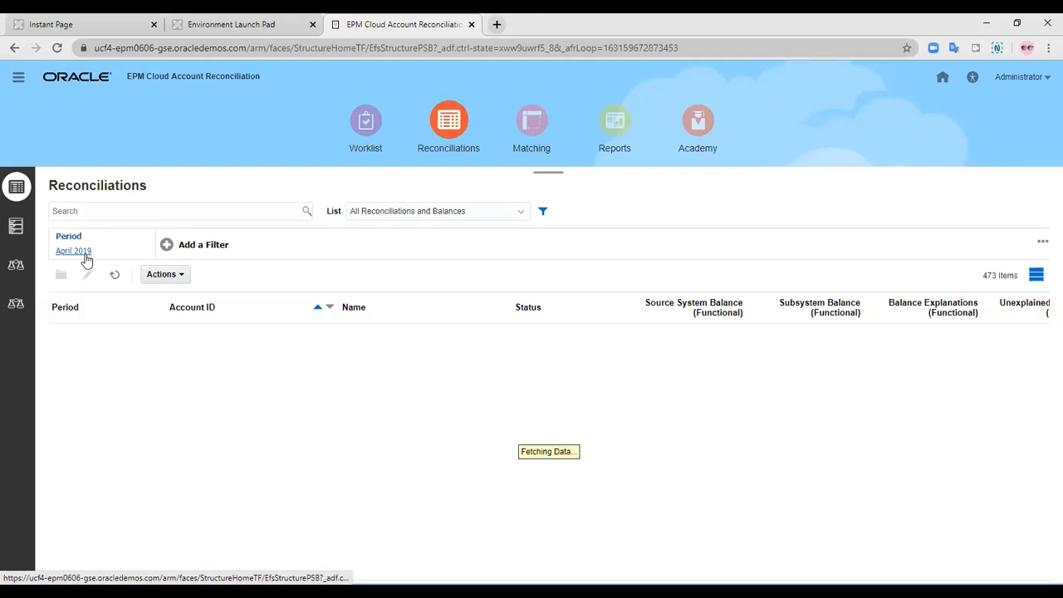
pyautogui.click(120, 211)
pyautogui.write('303-auinv')
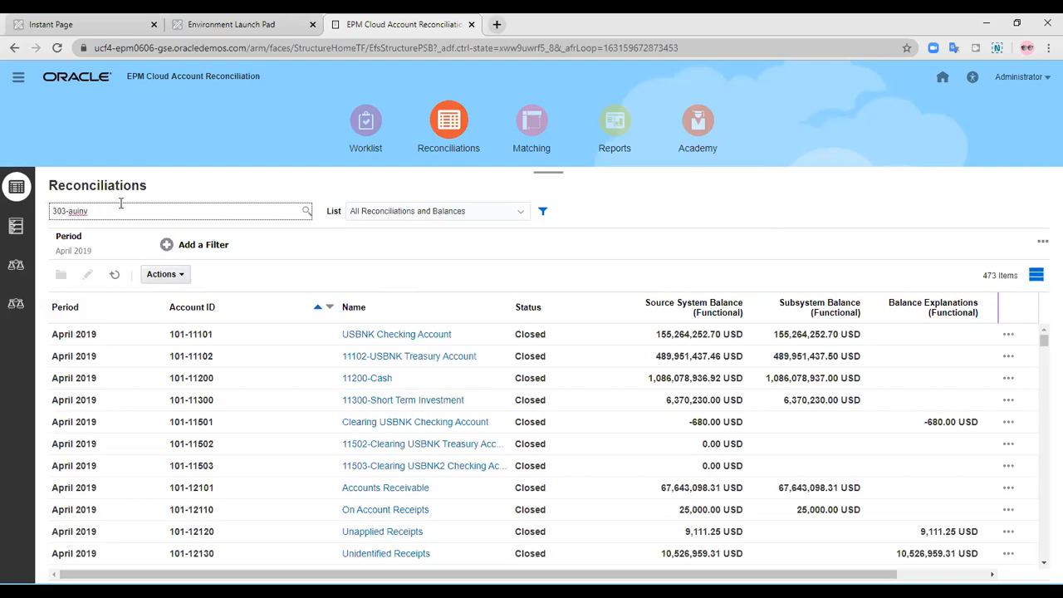
pyautogui.press('Return')
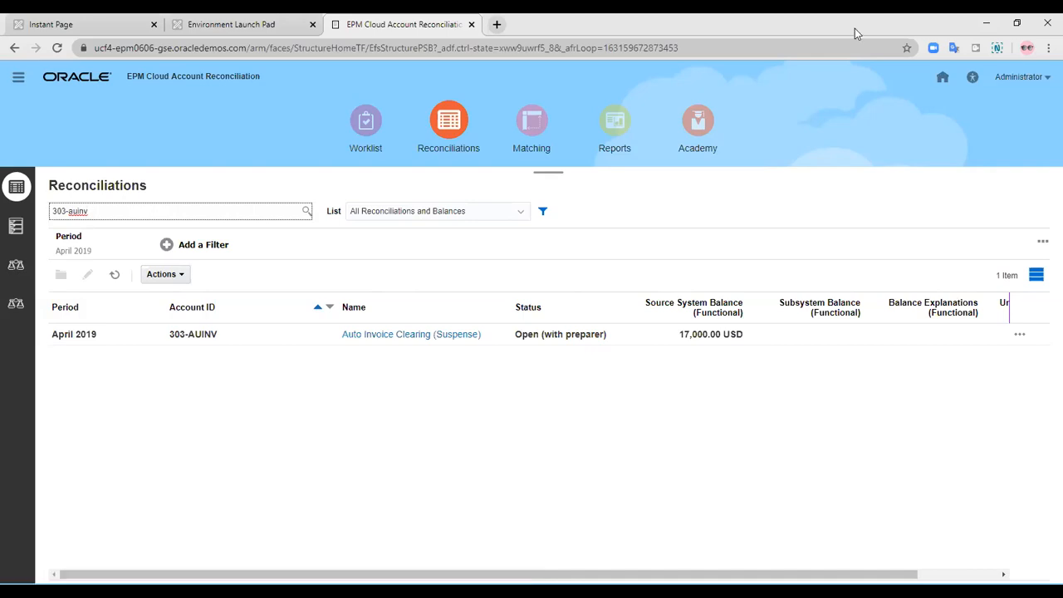
# Switch from the administrator to the preparer's user account, open the reconciliations list and search for 303-auinv.
pyautogui.click(1028, 79)
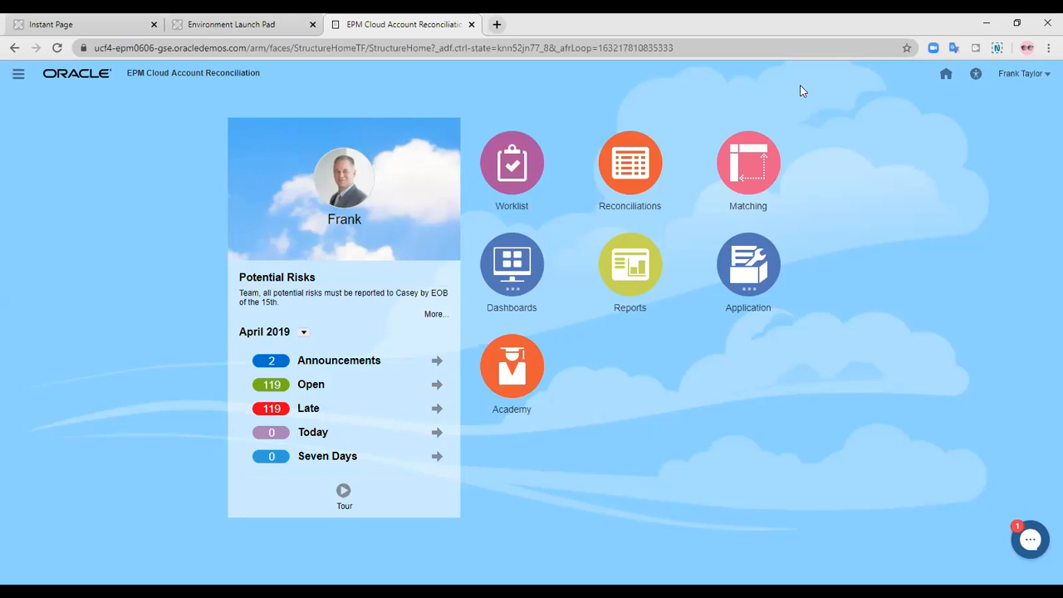
pyautogui.click(634, 178)
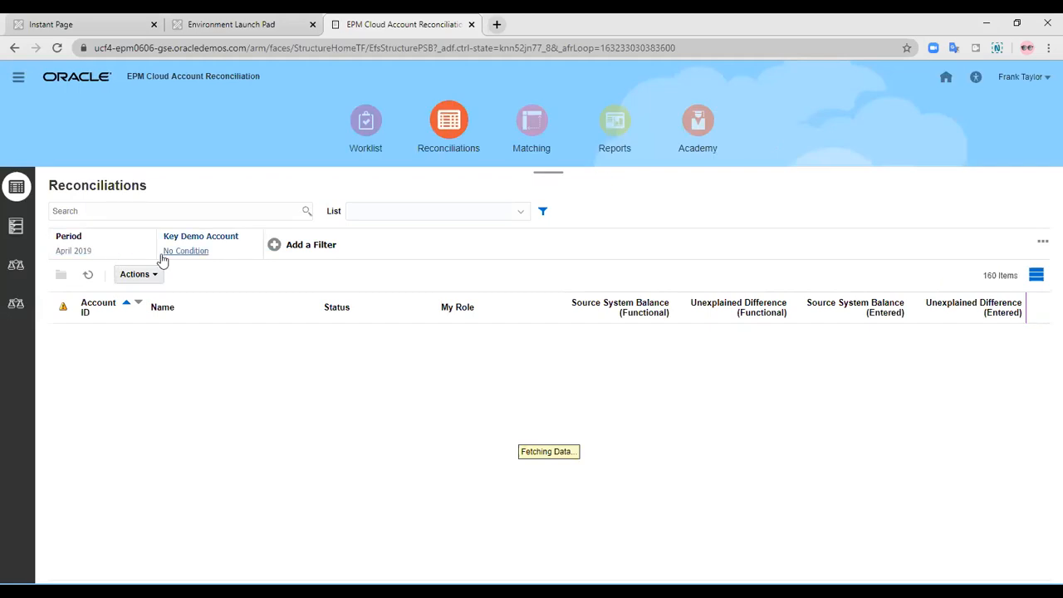
pyautogui.click(108, 214)
pyautogui.write('303')
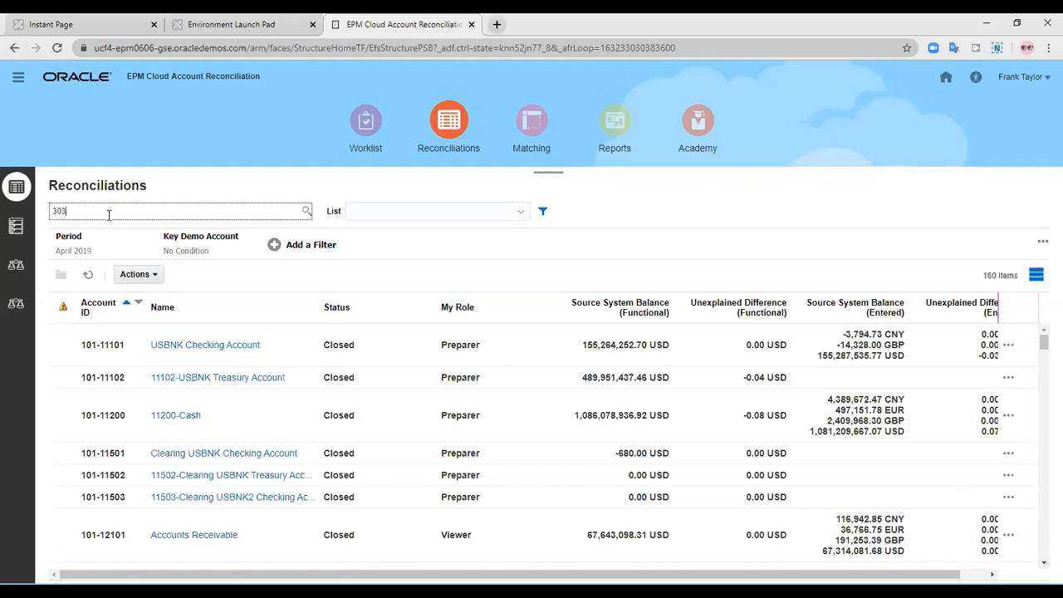
pyautogui.write('-auinv')
pyautogui.press('Return')
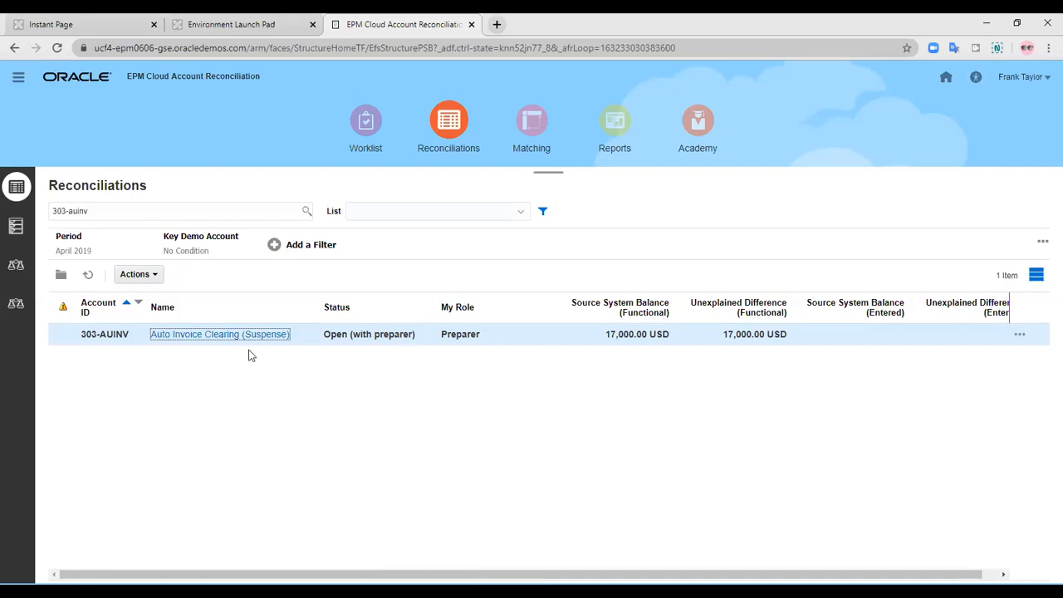
# Open the Auto Invoice Clearing (Suspense) reconciliation and start a new transaction in its balance explanations.
pyautogui.click(189, 334)
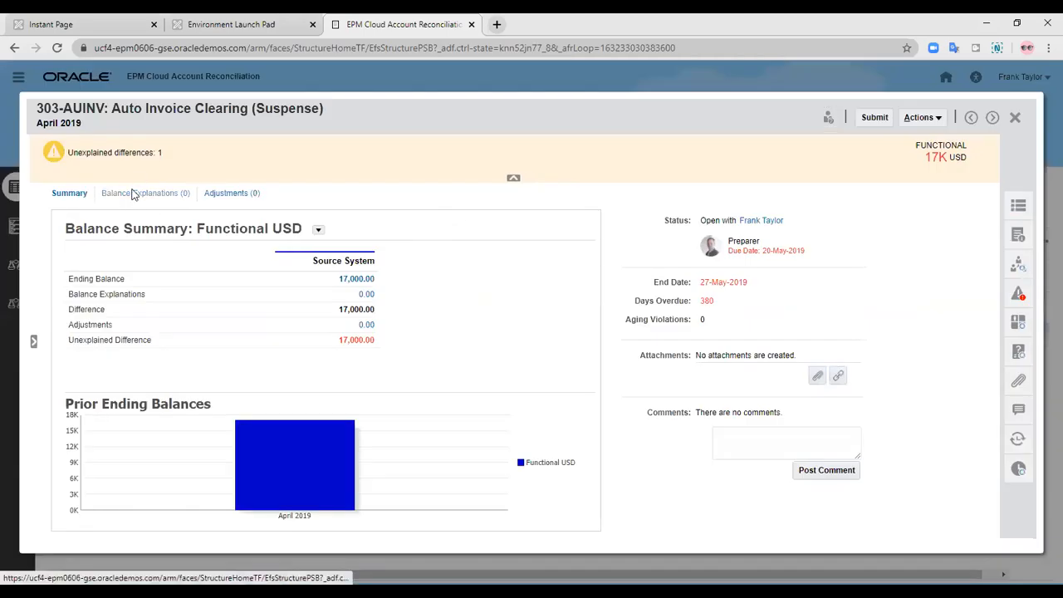
pyautogui.click(133, 193)
pyautogui.click(60, 283)
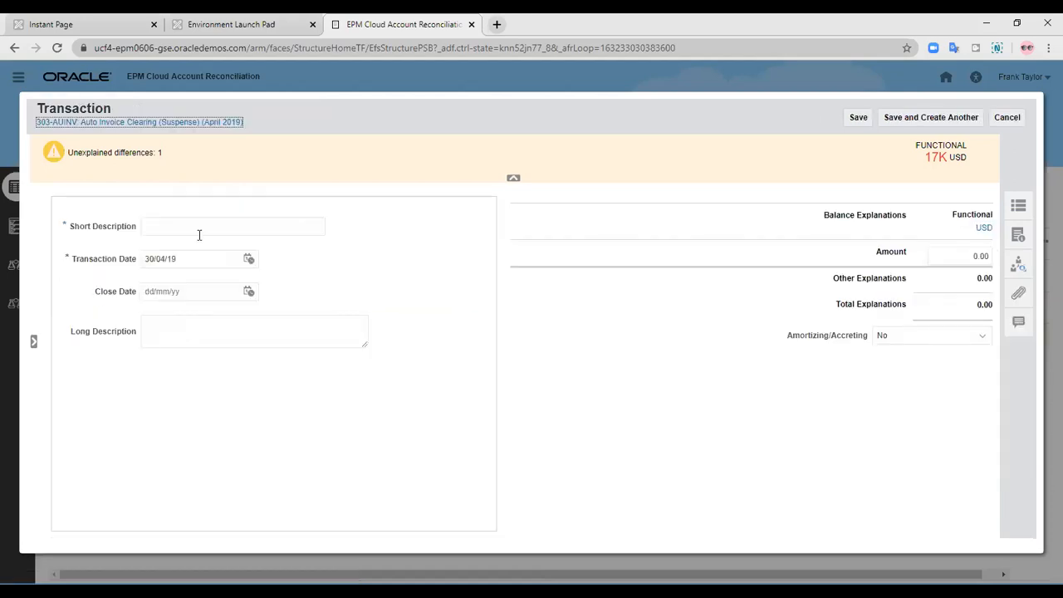
# Enter "Balance explanation demo" as the short description of the new transaction.
pyautogui.click(206, 225)
pyautogui.write('Balancxe')
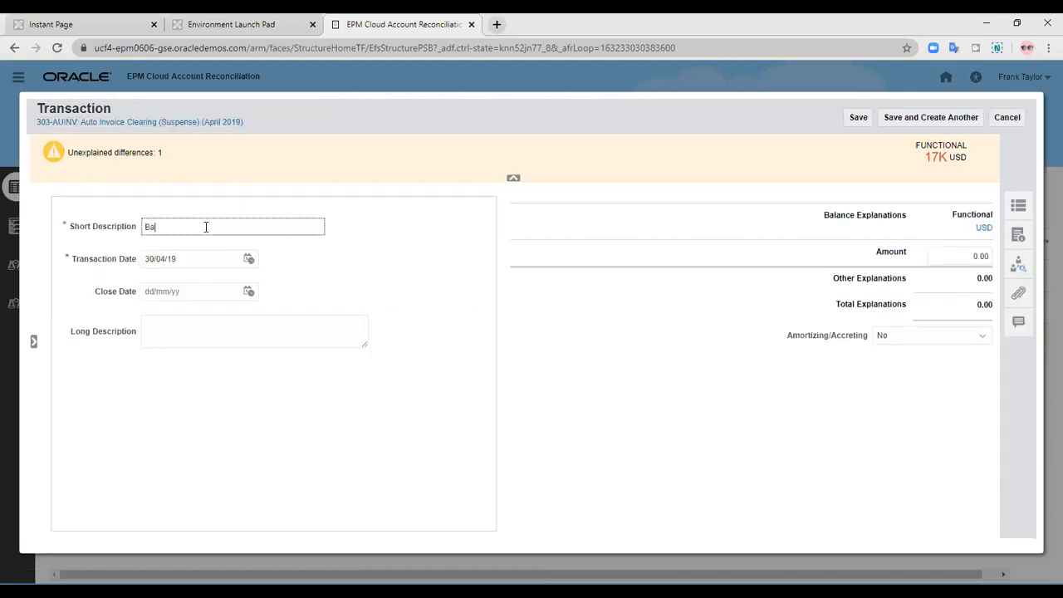
pyautogui.press('BackSpace')
pyautogui.press('BackSpace')
pyautogui.write('e explanation ddemo')
pyautogui.press('BackSpace')
pyautogui.press('BackSpace')
pyautogui.press('BackSpace')
pyautogui.press('BackSpace')
pyautogui.write('emo')
# Set the functional amount of the balance explanation to 17,000.00 USD.
pyautogui.click(970, 259)
pyautogui.write('24')
pyautogui.press('BackSpace')
pyautogui.press('BackSpace')
pyautogui.write('1700')
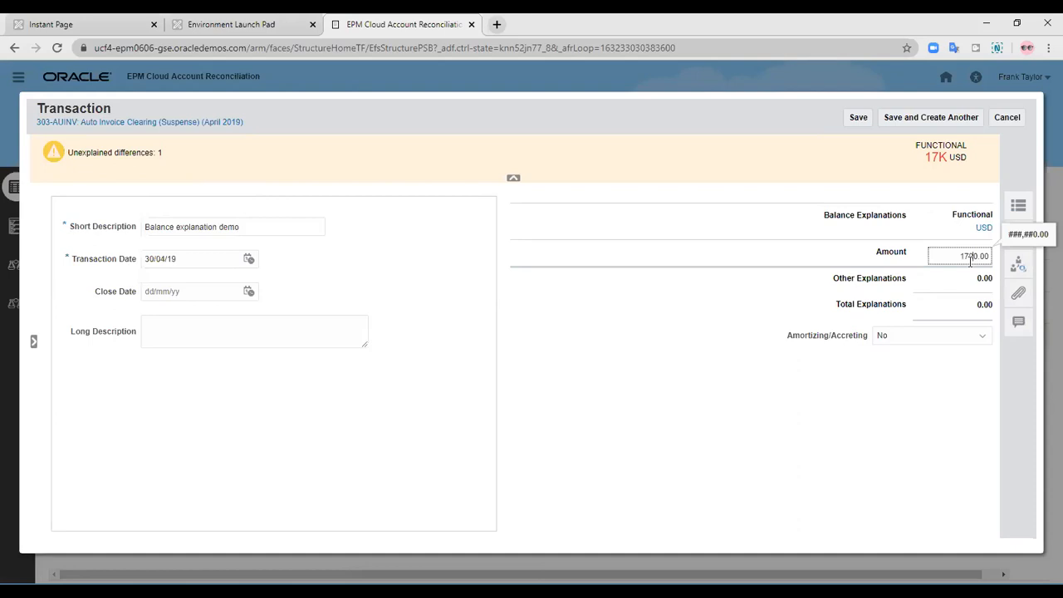
pyautogui.click(968, 347)
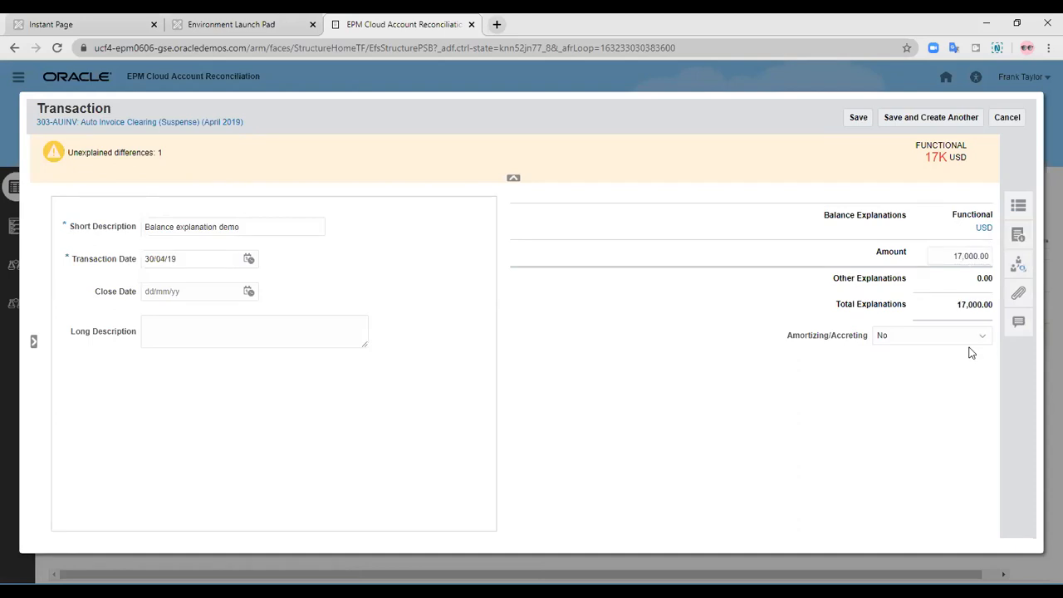
# Save the balance explanation transaction after checking its attachments, and try to submit the reconciliation.
pyautogui.click(1020, 298)
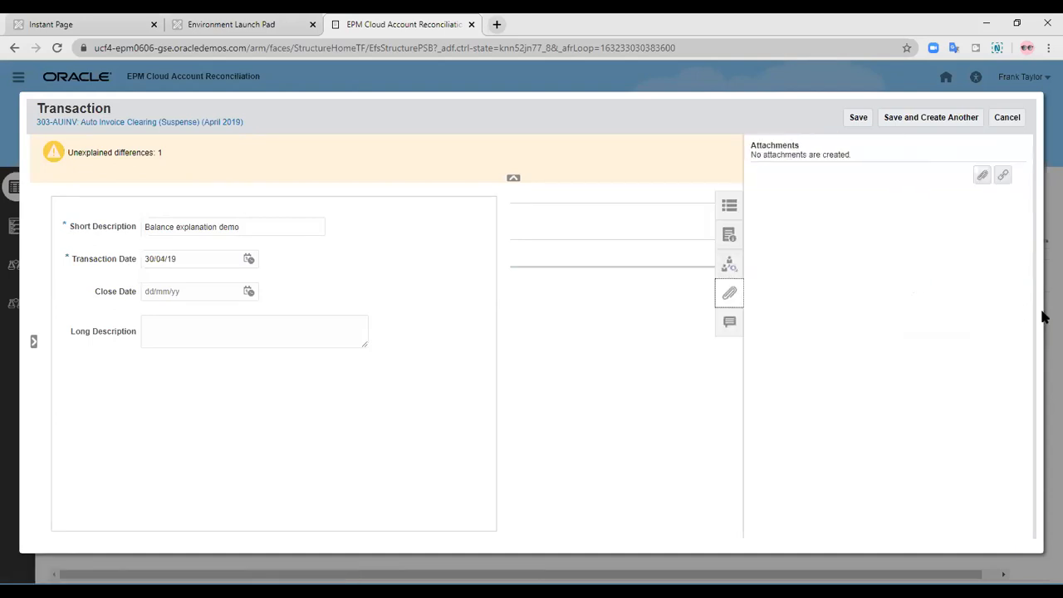
pyautogui.click(729, 293)
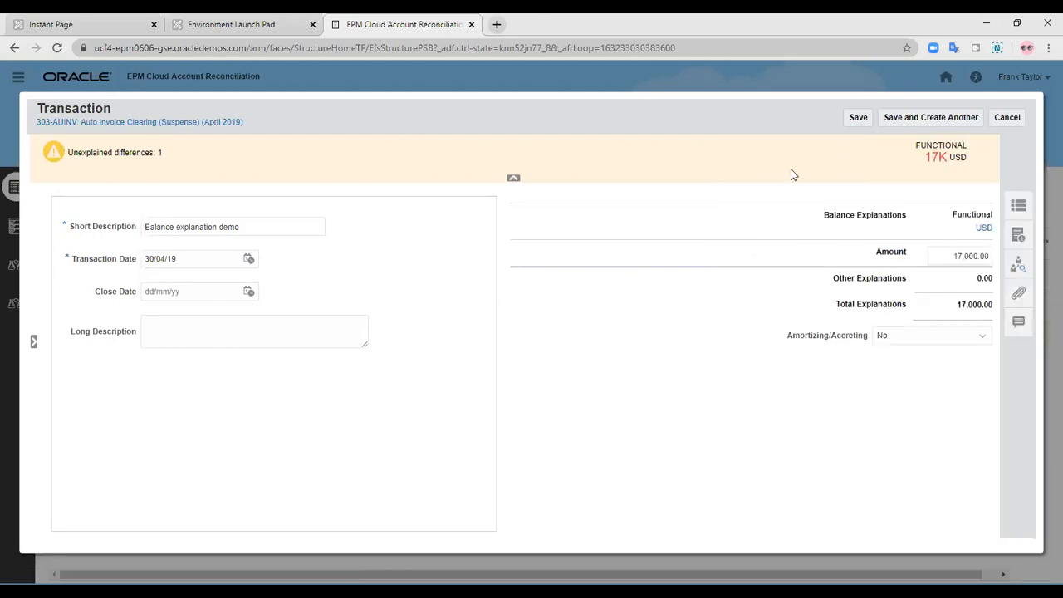
pyautogui.click(858, 118)
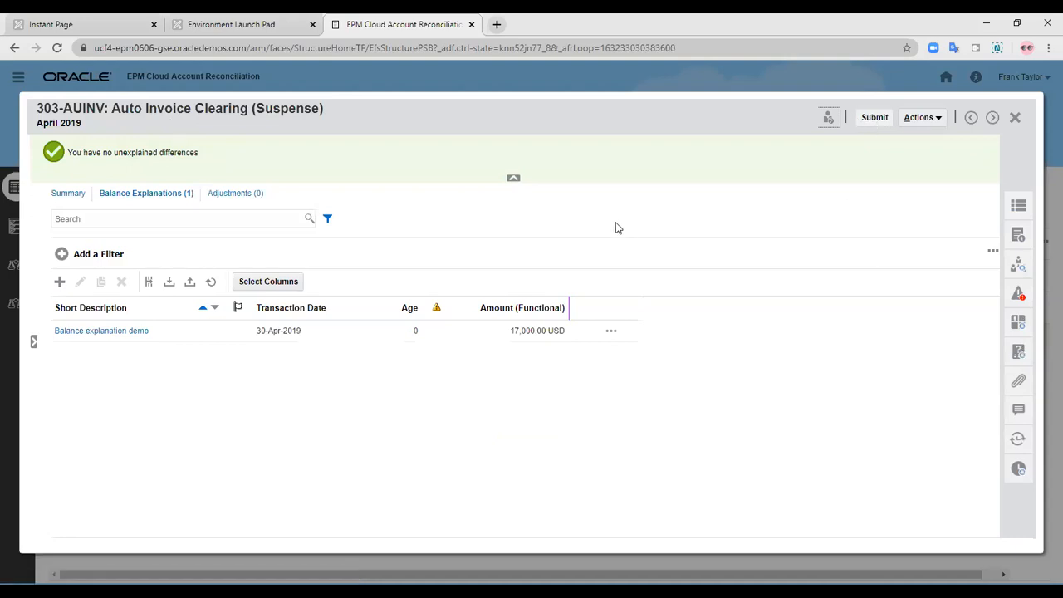
pyautogui.click(873, 120)
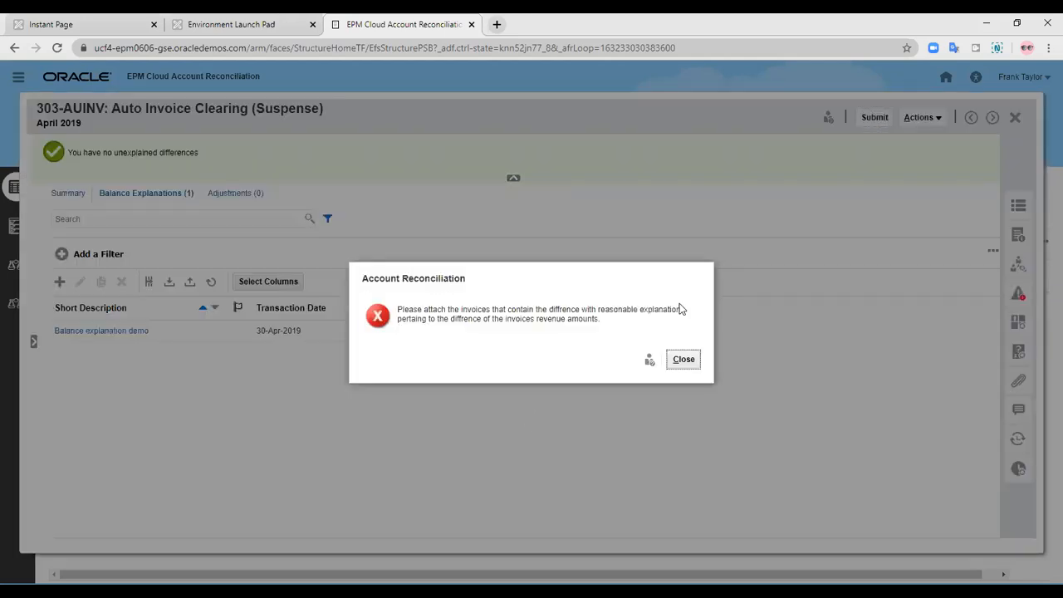
pyautogui.click(683, 360)
# Attach the file "arcsdata 22.csv" to the Auto Invoice Clearing (Suspense) reconciliation without carrying it forward.
pyautogui.click(1018, 383)
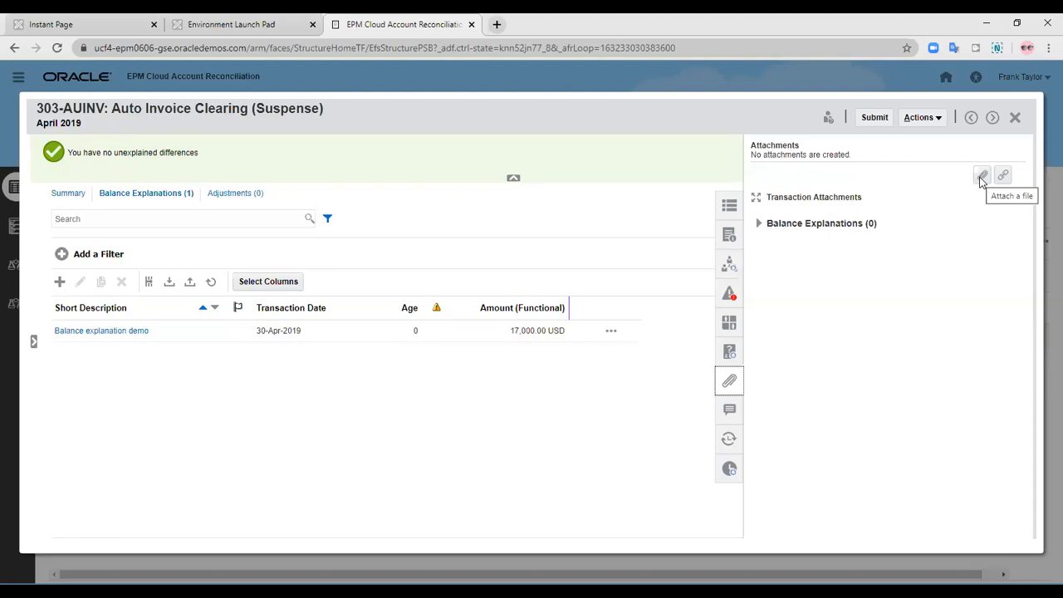
pyautogui.click(982, 176)
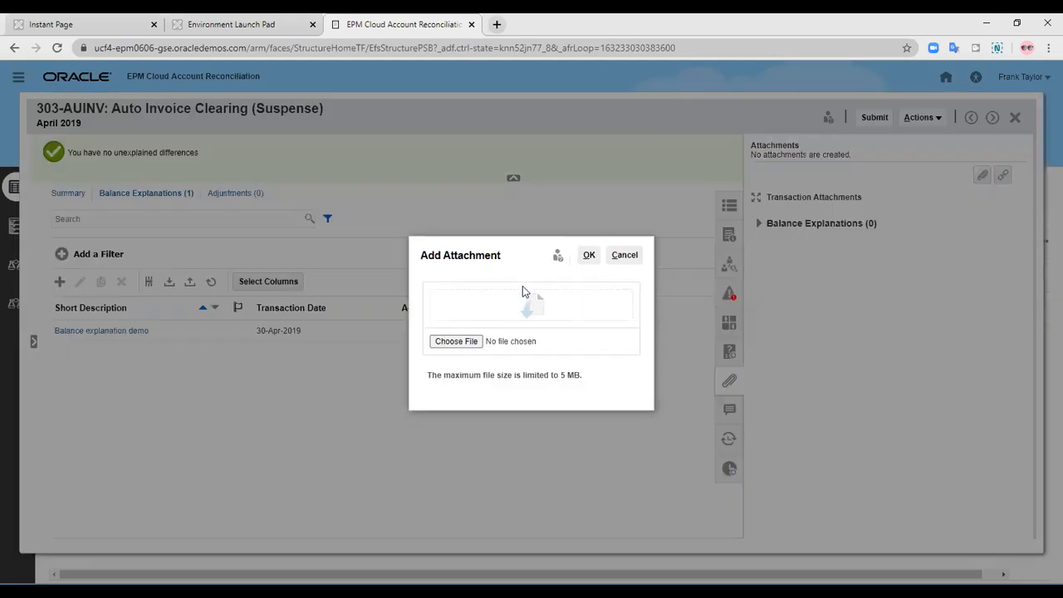
pyautogui.click(455, 341)
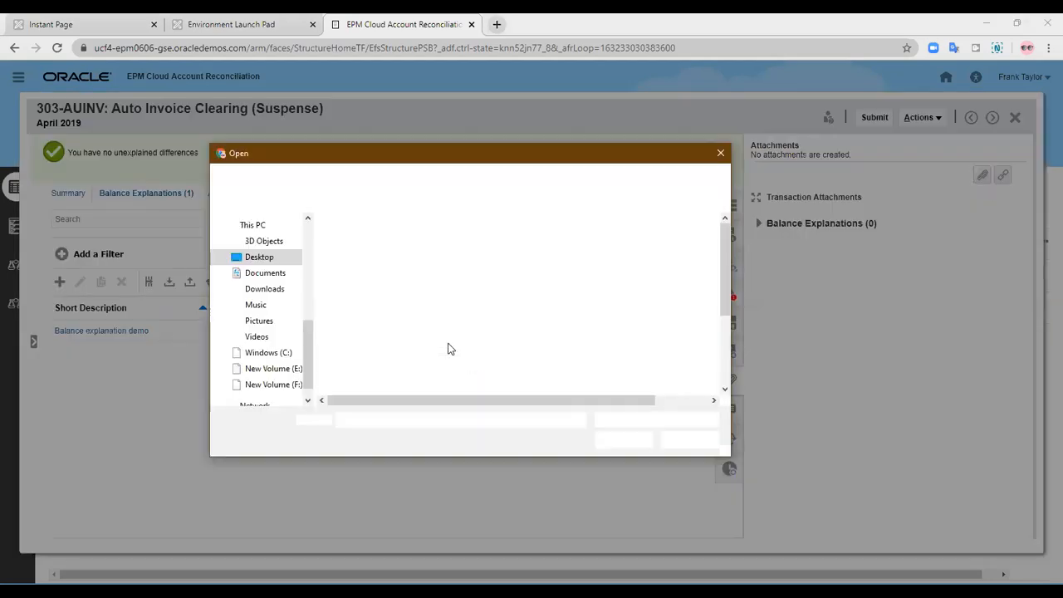
pyautogui.click(379, 296)
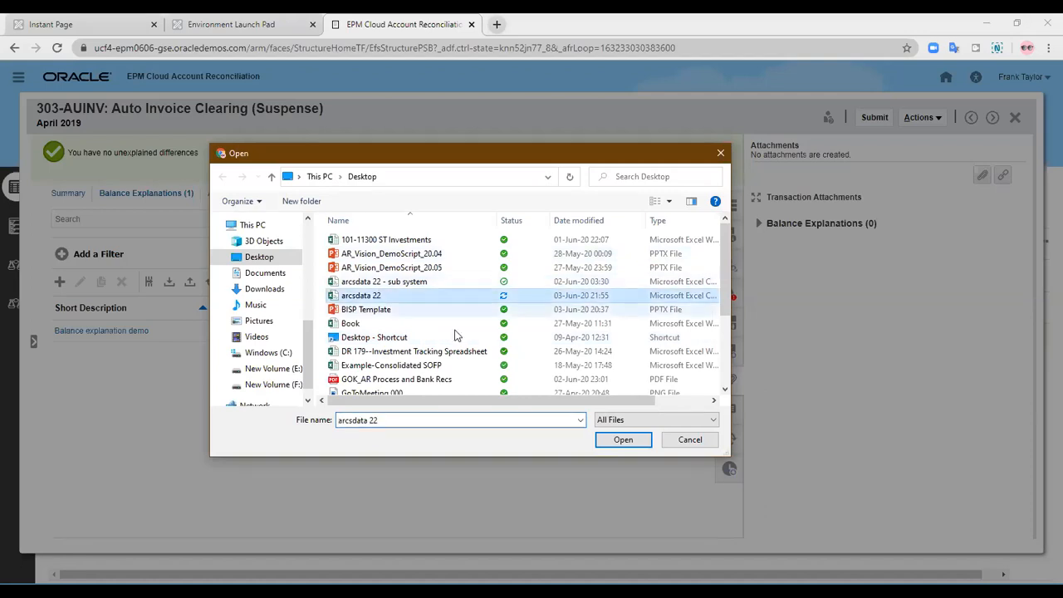
pyautogui.click(616, 442)
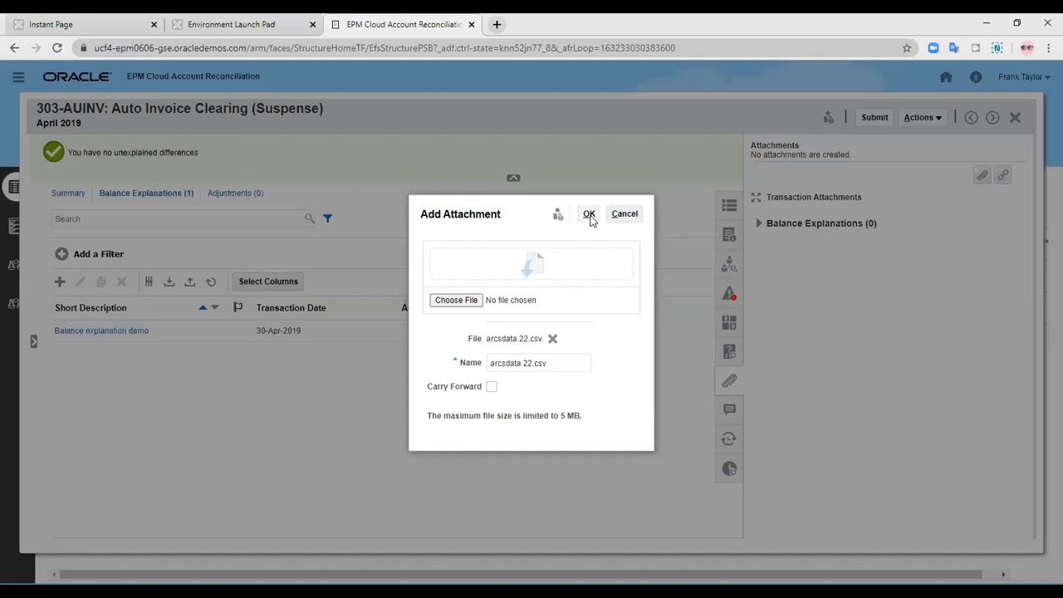
pyautogui.click(588, 215)
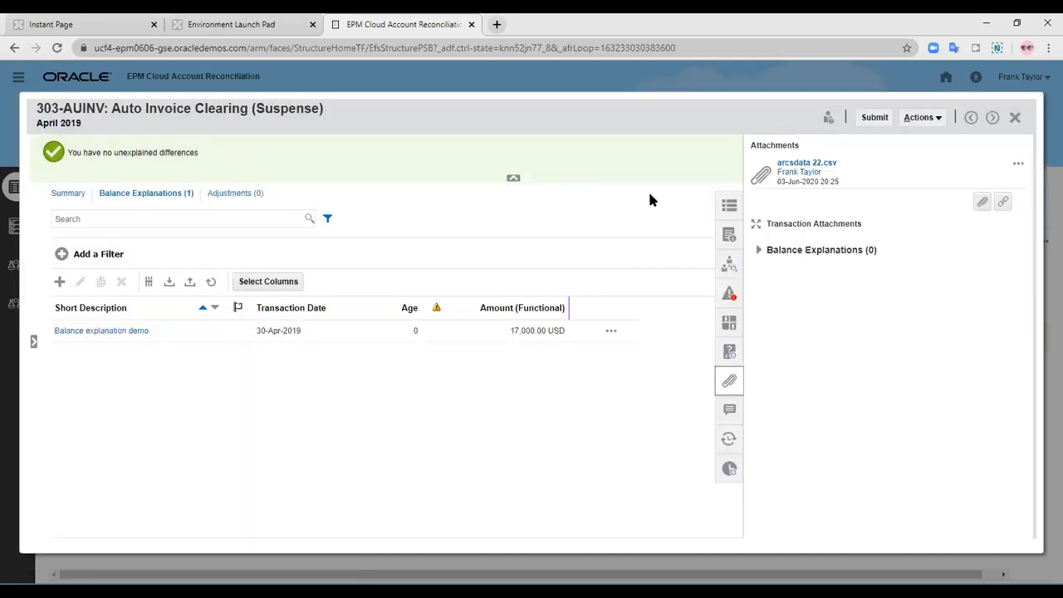
pyautogui.click(729, 381)
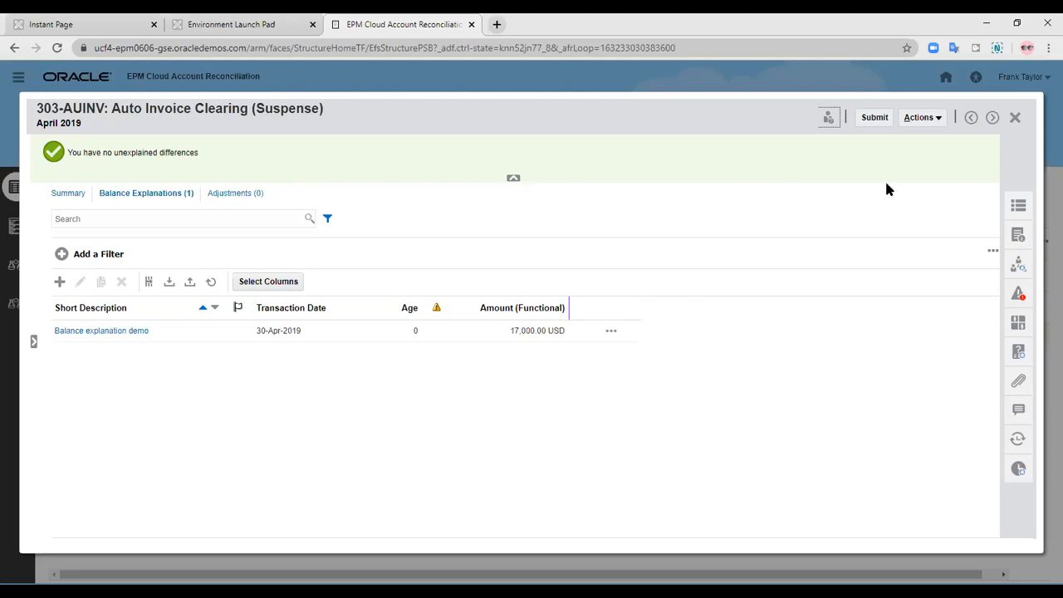
# Try to submit the reconciliation with the file attached, and reopen its attachments.
pyautogui.click(866, 120)
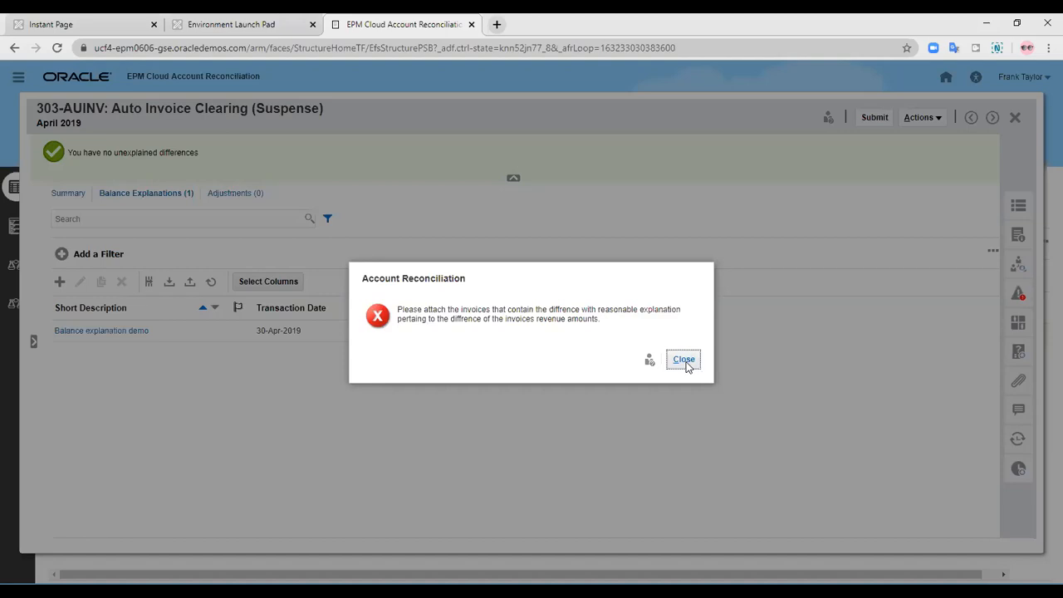
pyautogui.click(685, 361)
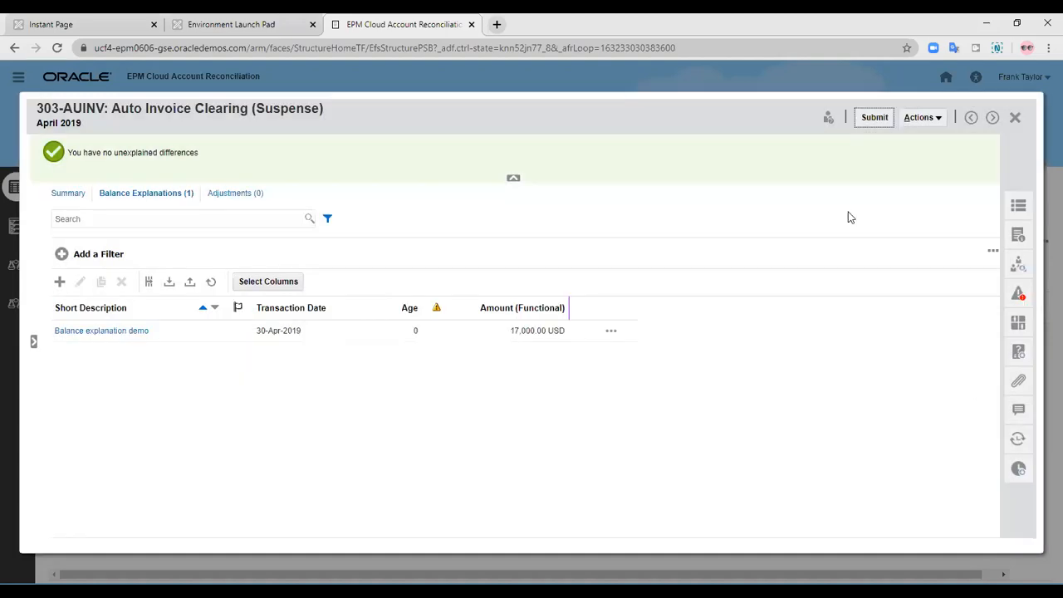
pyautogui.click(1018, 380)
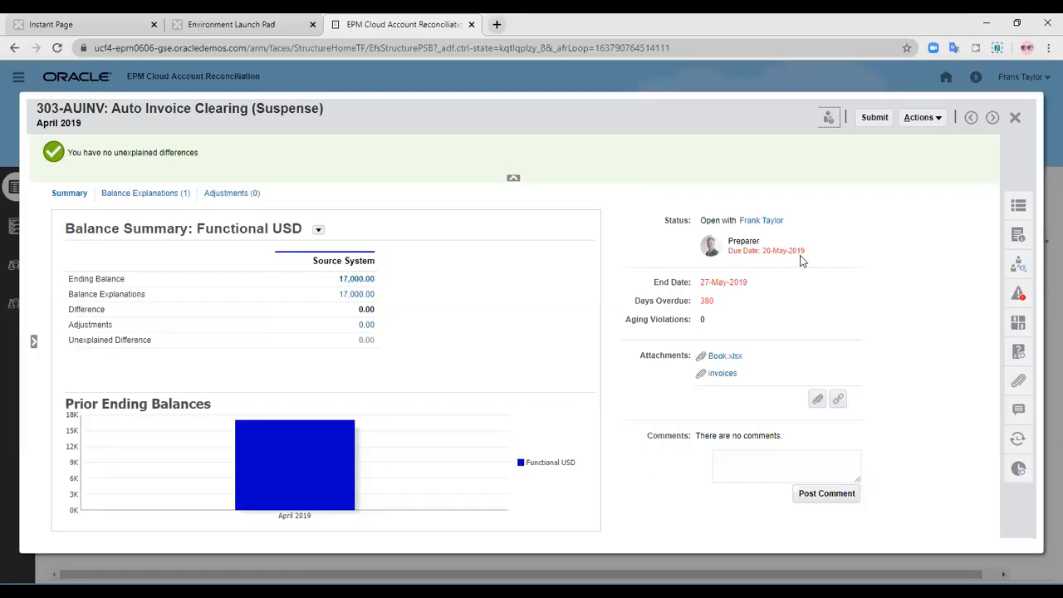
# Check the files attached to the reconciliation and try again to submit it from its summary.
pyautogui.click(1016, 386)
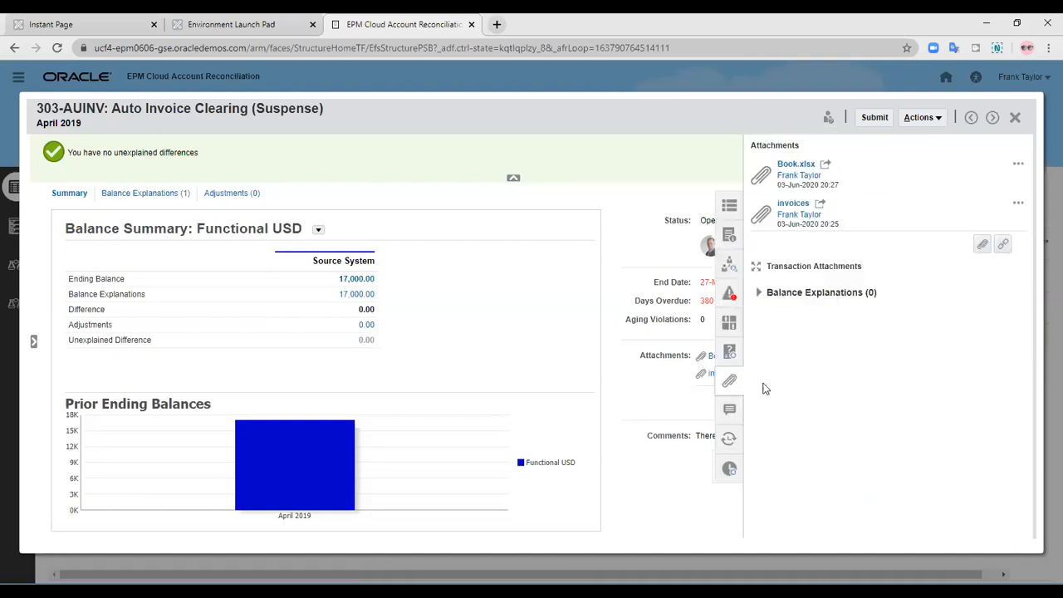
pyautogui.click(728, 381)
pyautogui.click(872, 119)
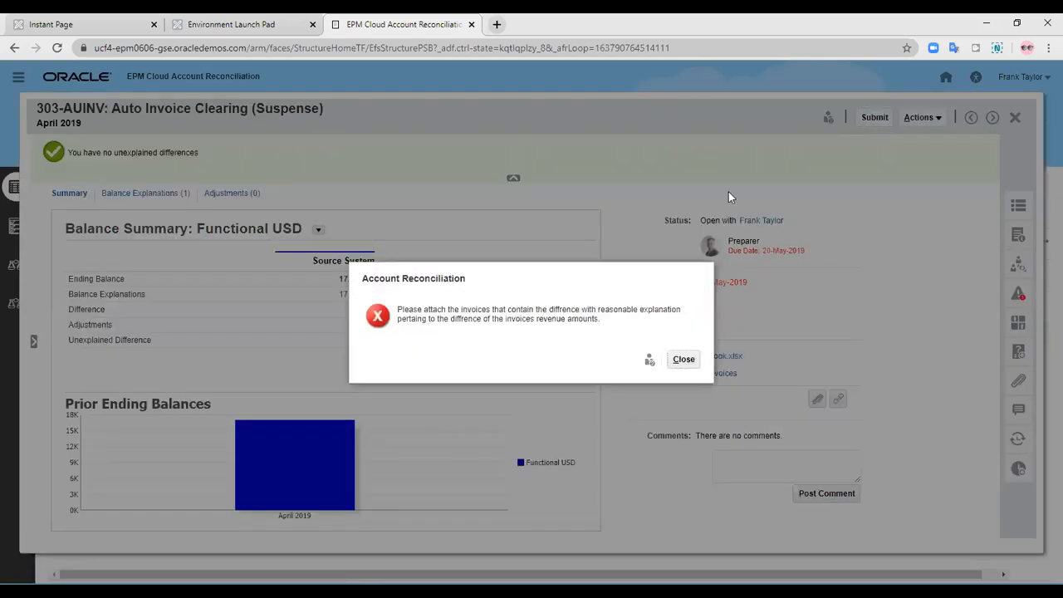
pyautogui.click(683, 359)
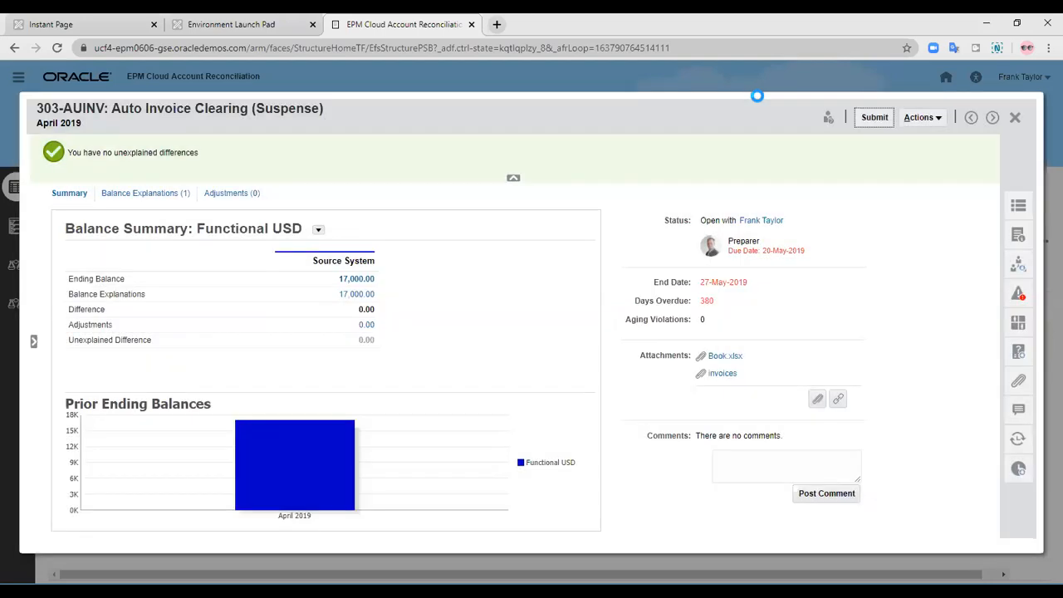
# Submit the Auto Invoice Clearing (Suspense) reconciliation, agree to complete its preparation, and close it.
pyautogui.click(872, 119)
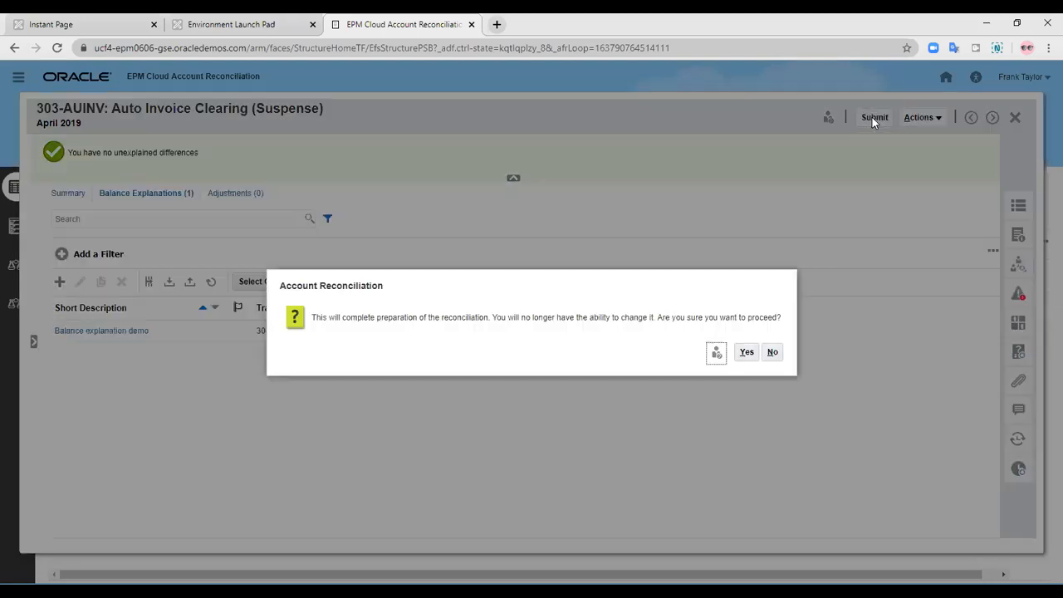
pyautogui.click(747, 352)
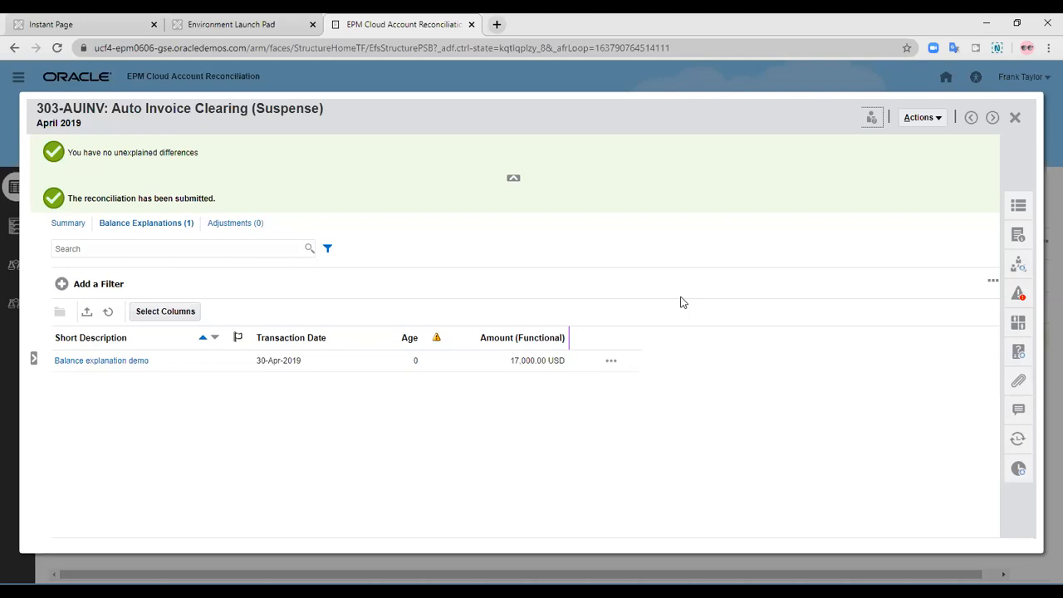
pyautogui.click(1014, 119)
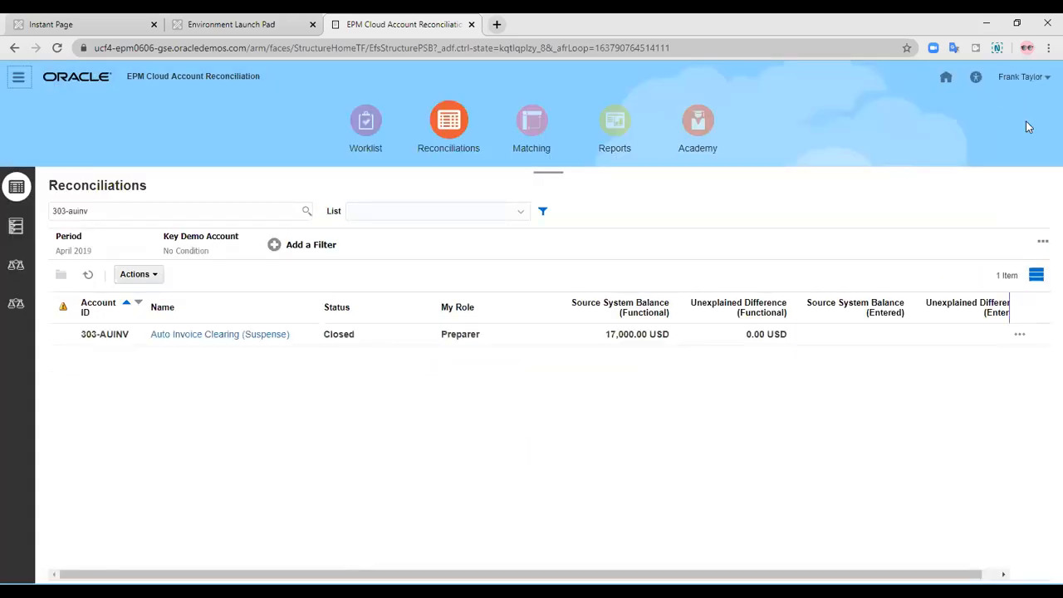